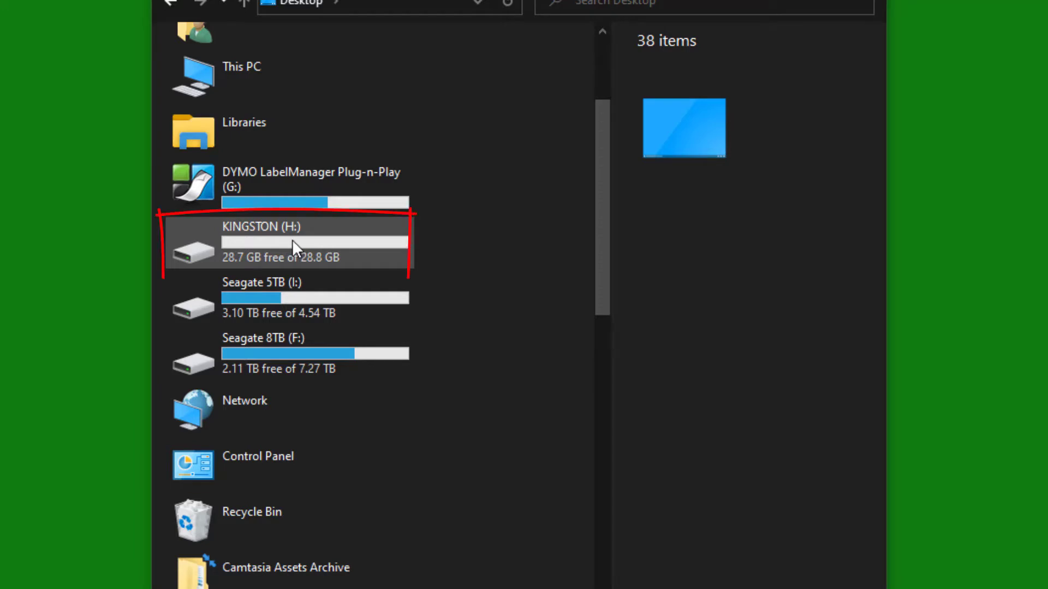
Open the KINGSTON (H:) drive and display its files as extra large icons to preview the pictures.
{"action": "double_click", "coordinate": [293, 243]}
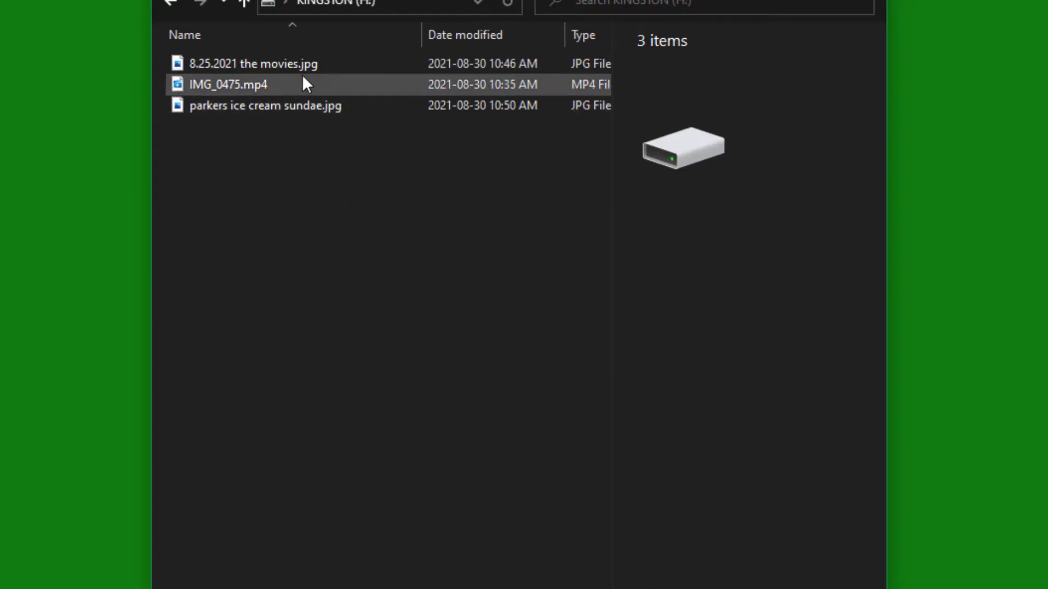
{"action": "mouse_move", "coordinate": [295, 62]}
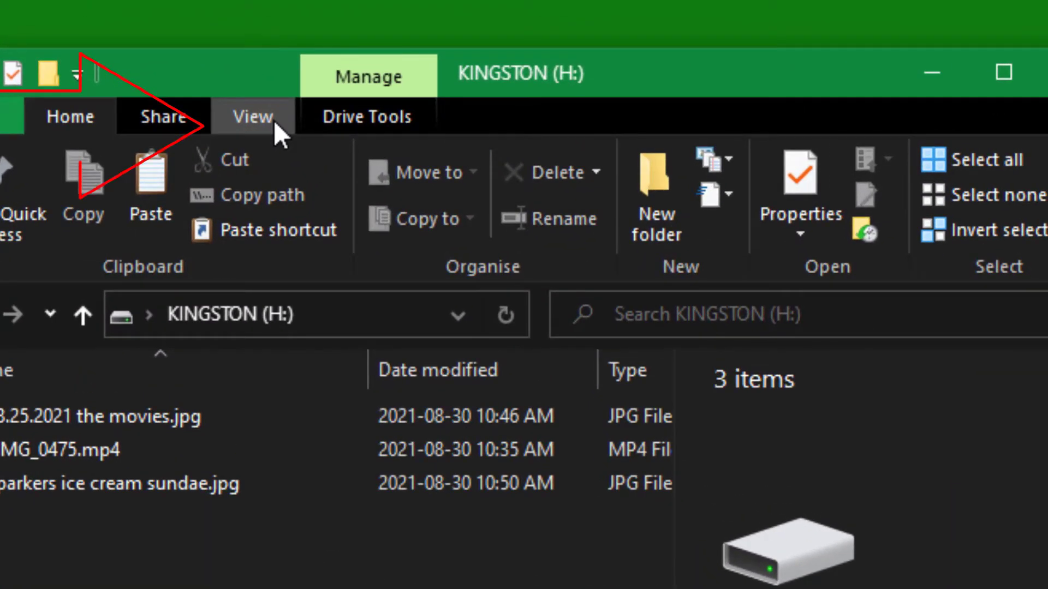
{"action": "left_click", "coordinate": [259, 114]}
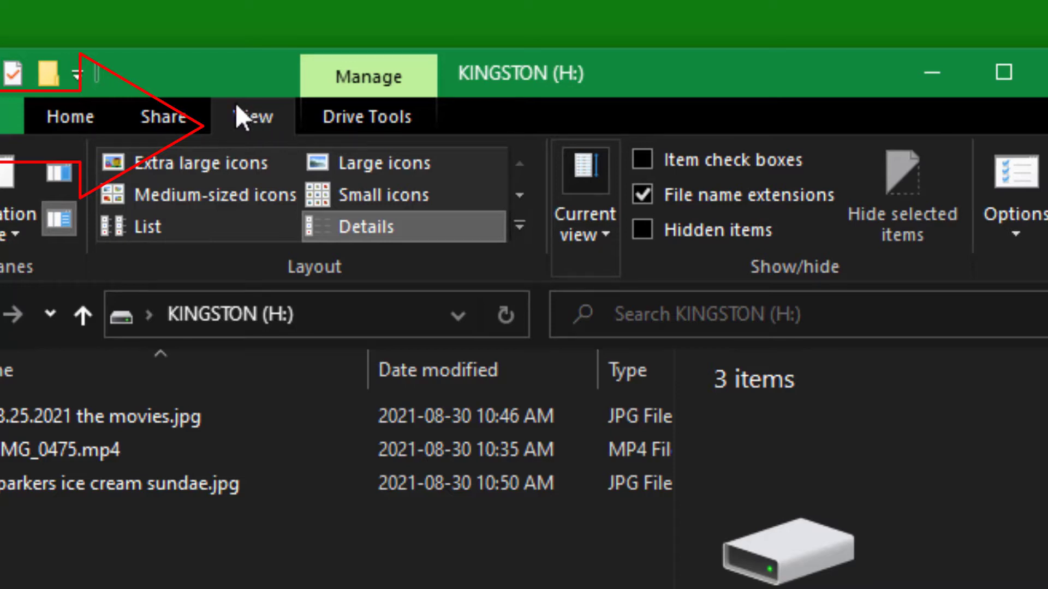
{"action": "left_click", "coordinate": [198, 165]}
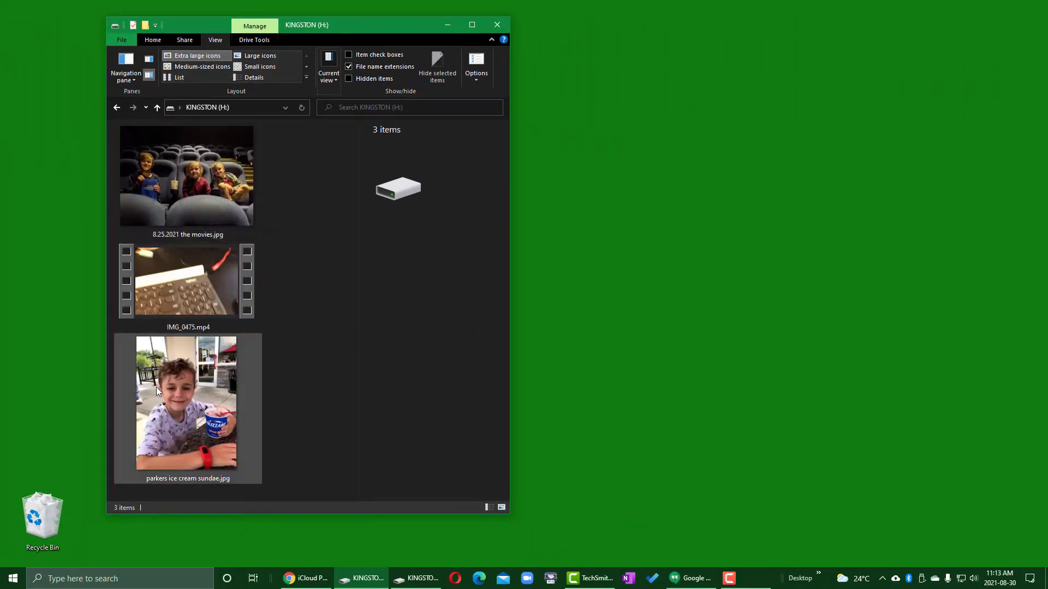
{"action": "mouse_move", "coordinate": [156, 388]}
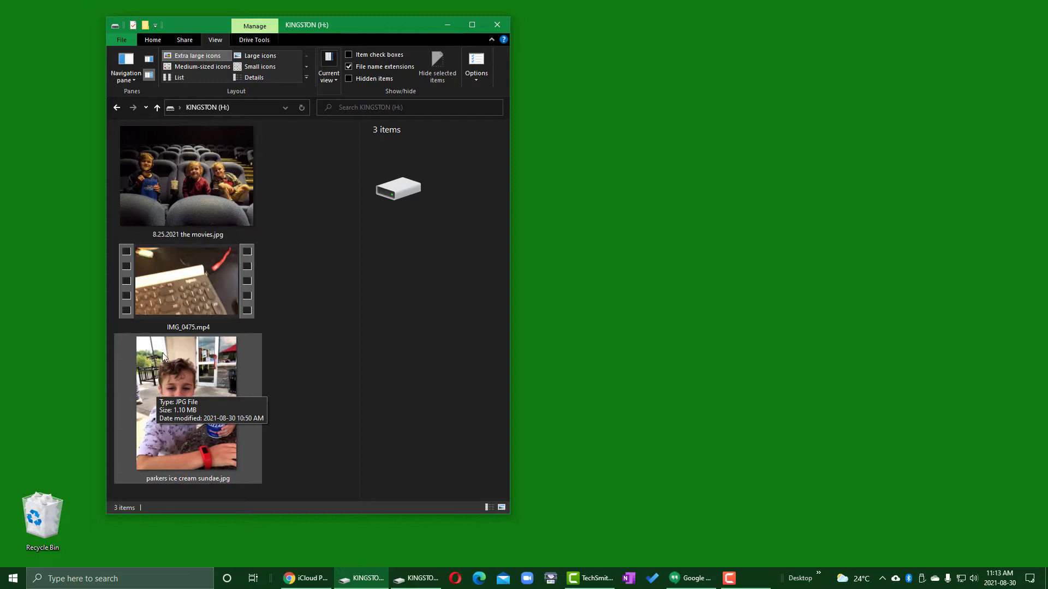
{"action": "mouse_move", "coordinate": [197, 187]}
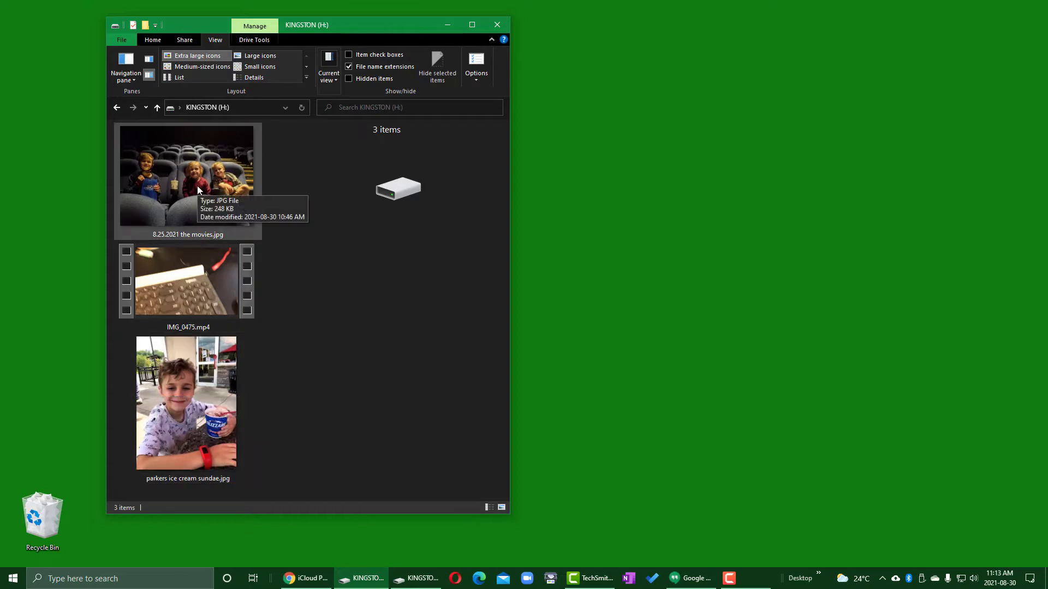
Switch the drive's files to the Details layout and widen the window enough to show the Size column.
{"action": "left_click", "coordinate": [203, 66]}
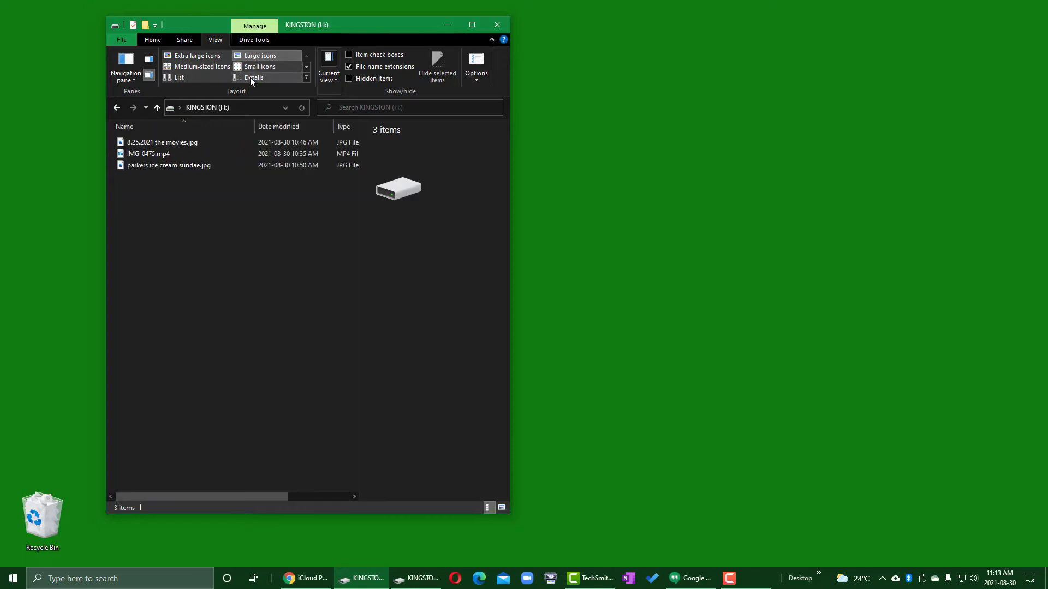
{"action": "left_click", "coordinate": [250, 77]}
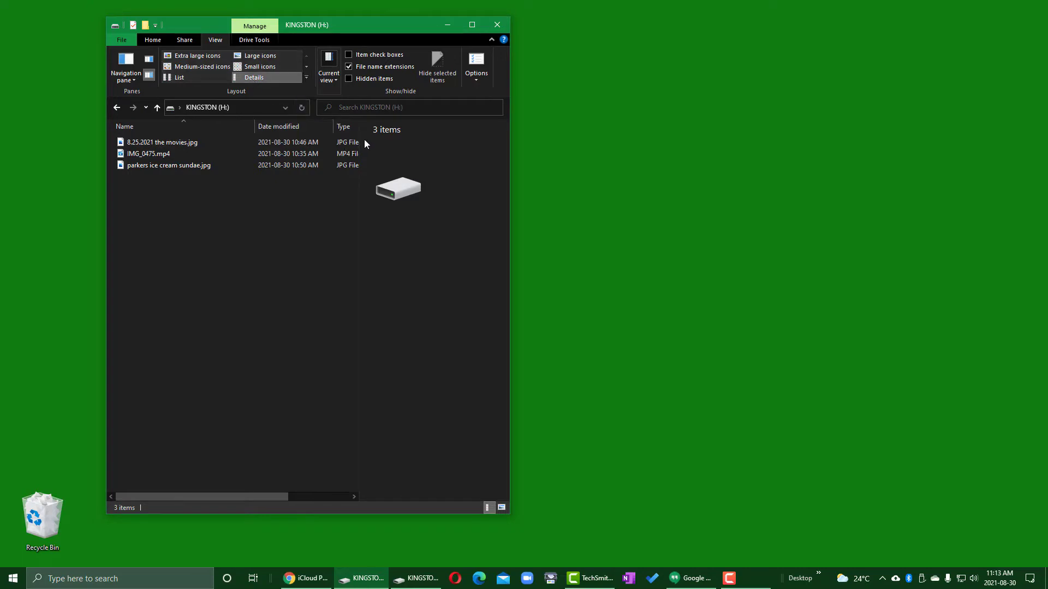
{"action": "left_click_drag", "start_coordinate": [508, 134], "coordinate": [646, 135]}
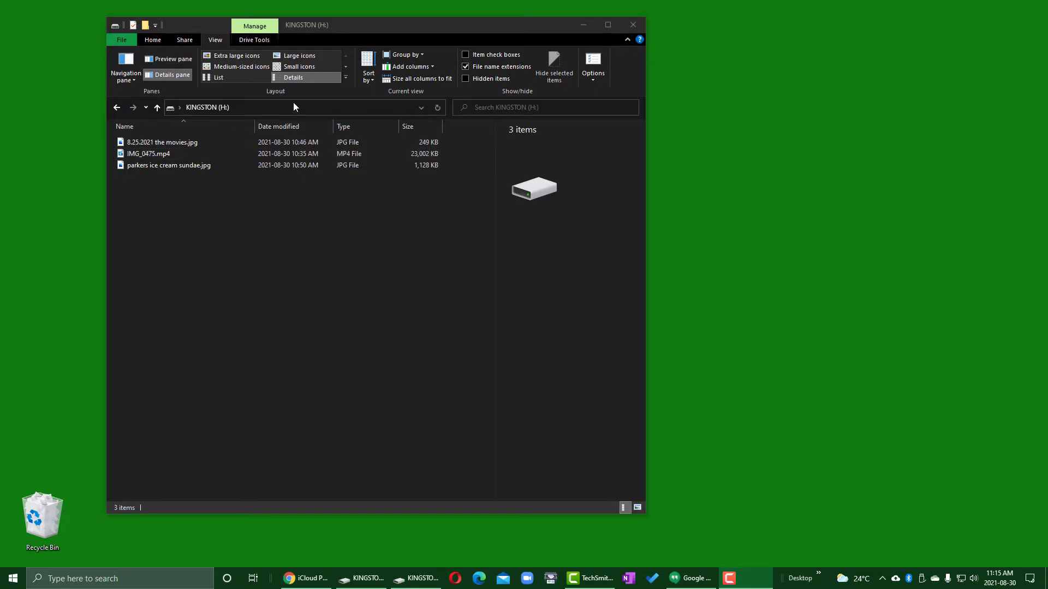
Compare the Large icons and Details layouts for the drive's files, ending with large icons.
{"action": "left_click", "coordinate": [307, 57]}
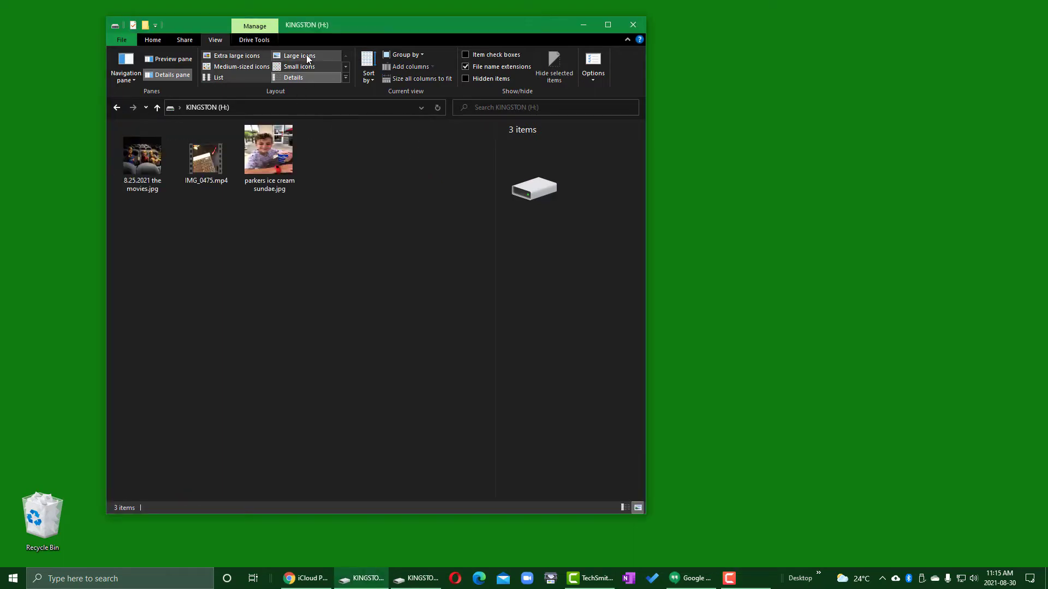
{"action": "left_click", "coordinate": [306, 77]}
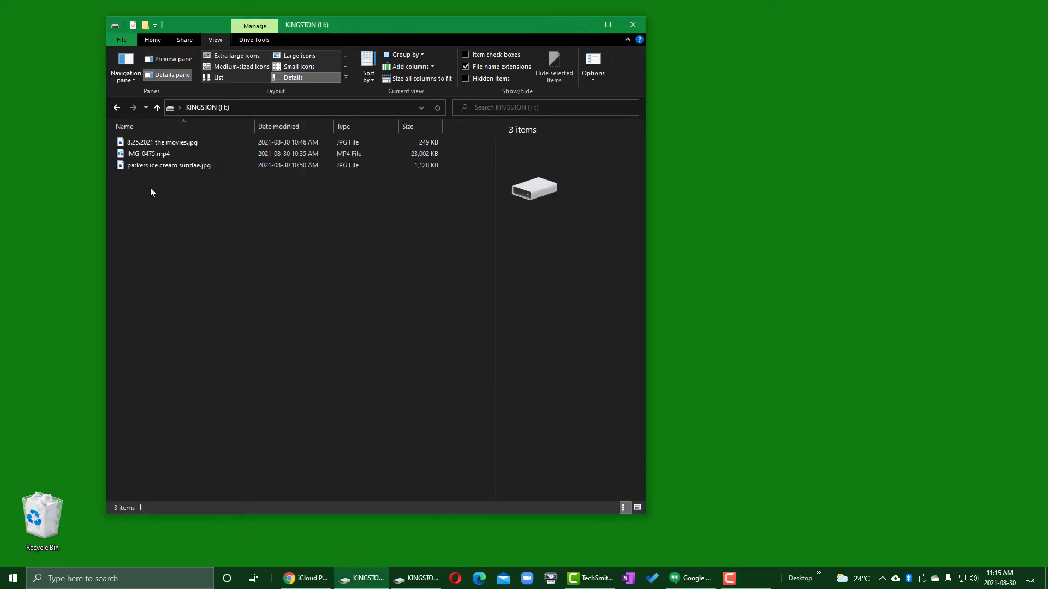
{"action": "left_click", "coordinate": [280, 57]}
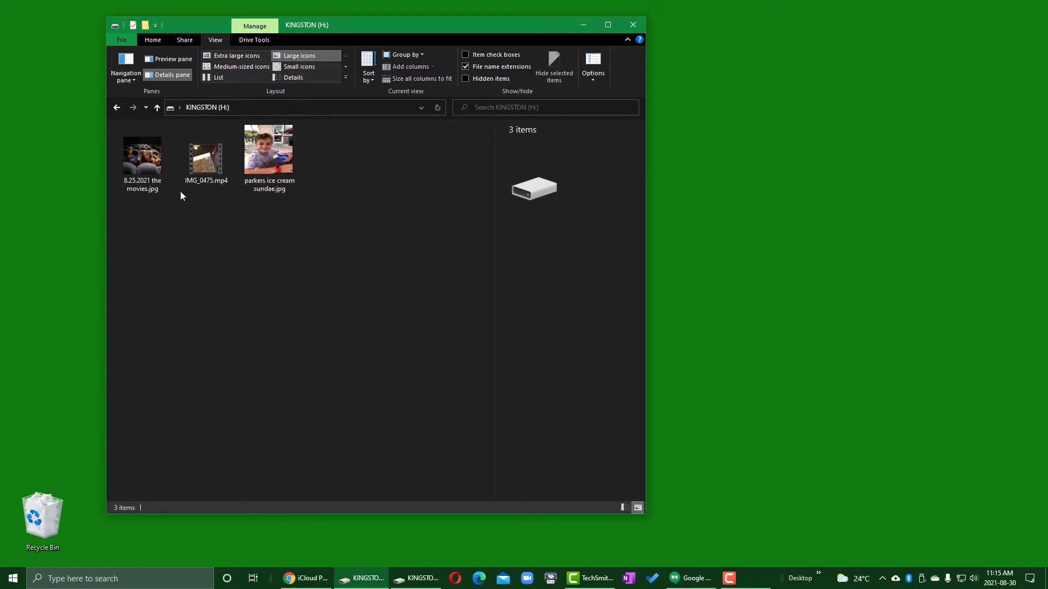
{"action": "mouse_move", "coordinate": [151, 196]}
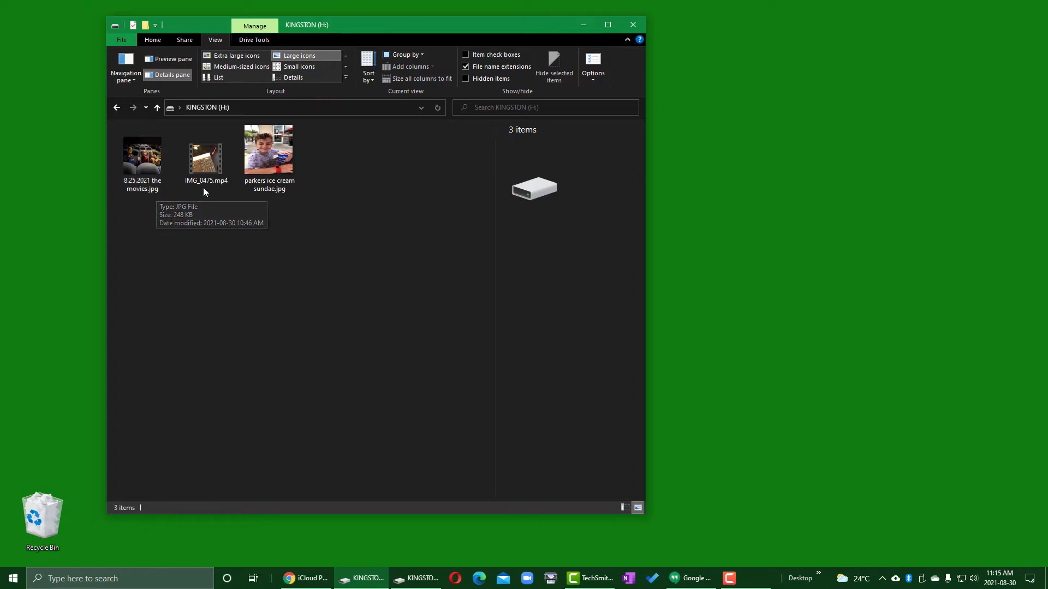
{"action": "mouse_move", "coordinate": [211, 158]}
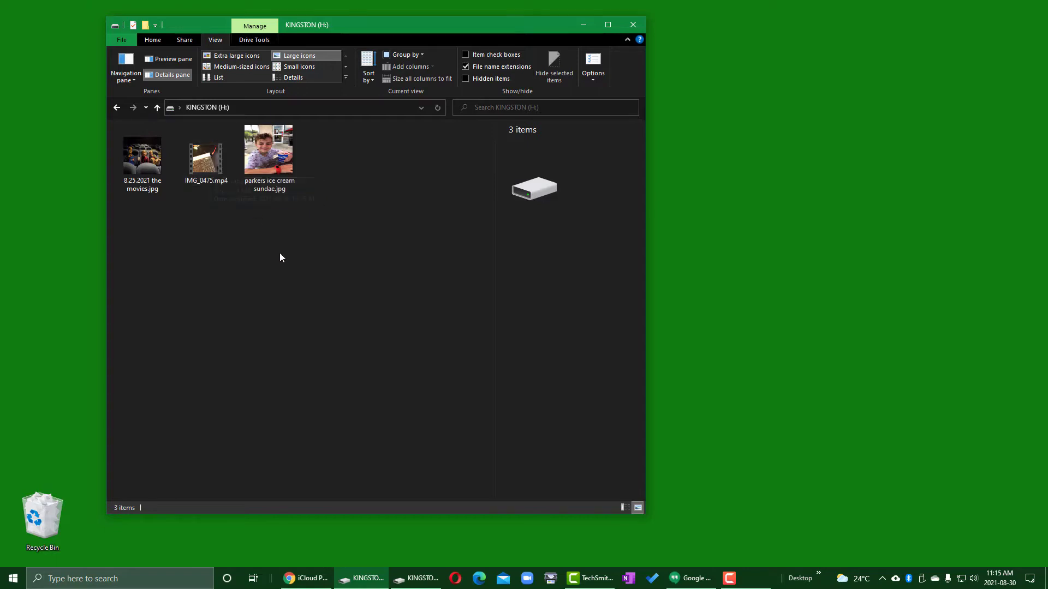
{"action": "mouse_move", "coordinate": [280, 155]}
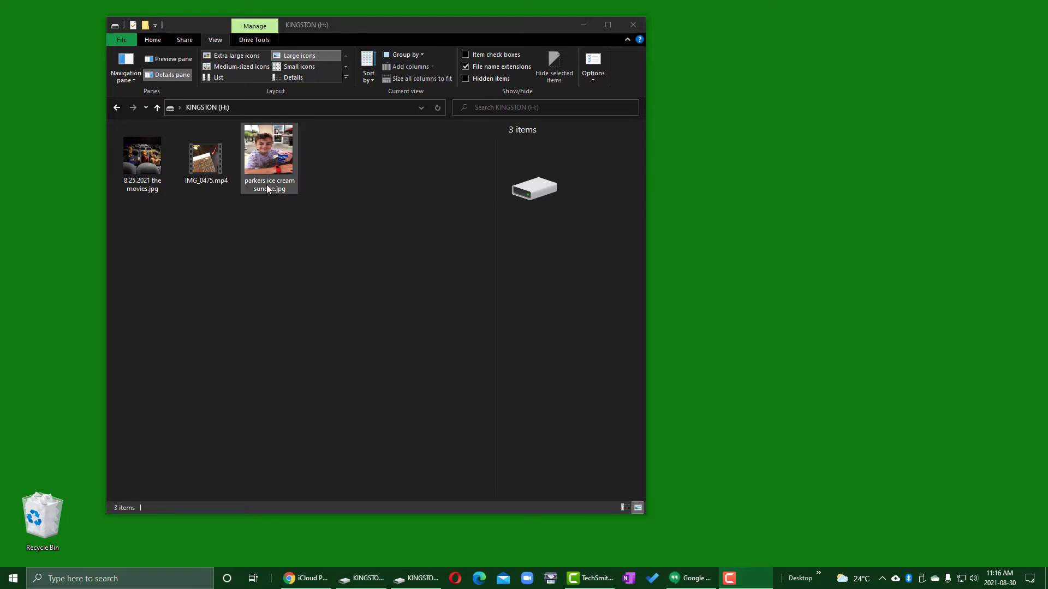
Copy the ice cream sundae JPG from the KINGSTON (H:) drive and paste it onto the desktop.
{"action": "left_click", "coordinate": [273, 148]}
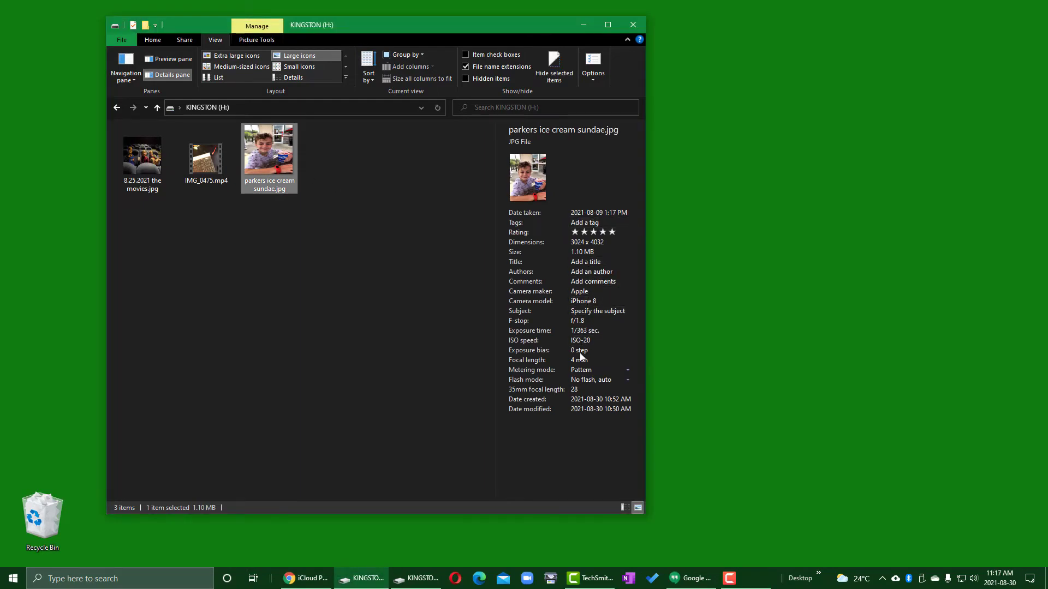
{"action": "right_click", "coordinate": [271, 144]}
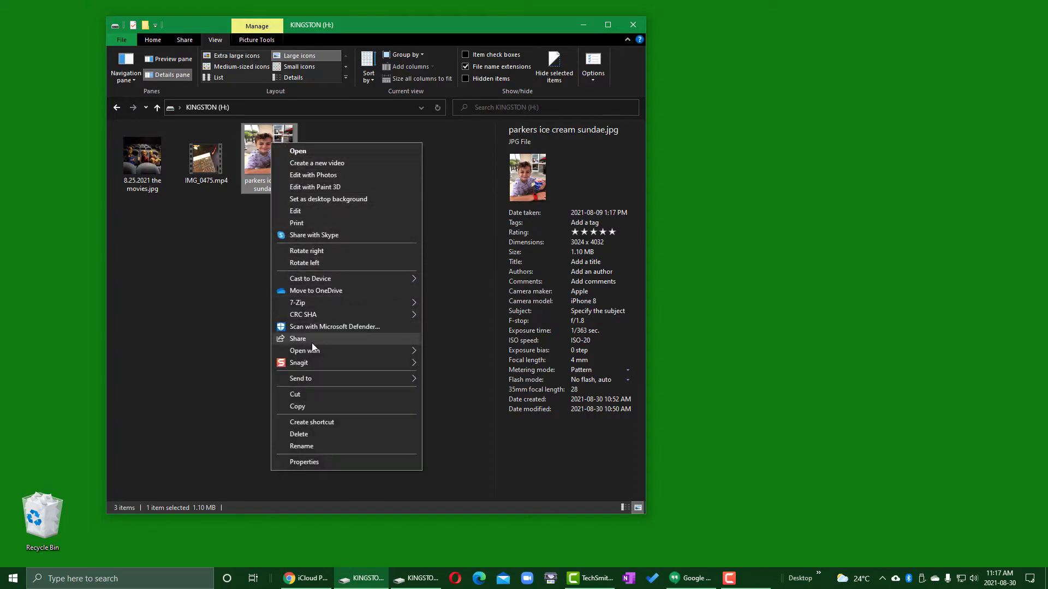
{"action": "left_click", "coordinate": [308, 407]}
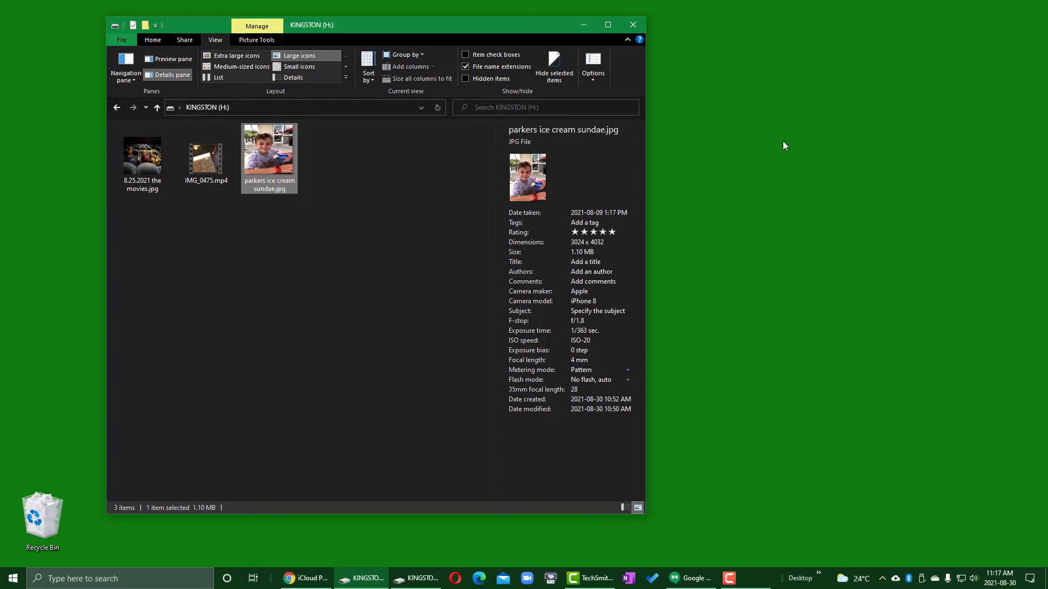
{"action": "left_click", "coordinate": [800, 137]}
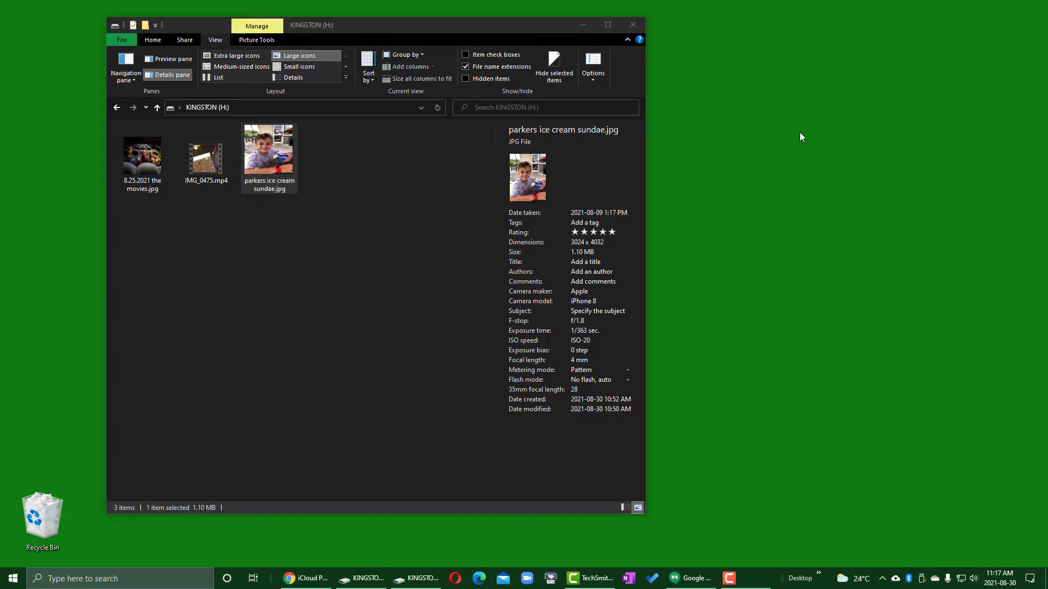
{"action": "left_click", "coordinate": [299, 229]}
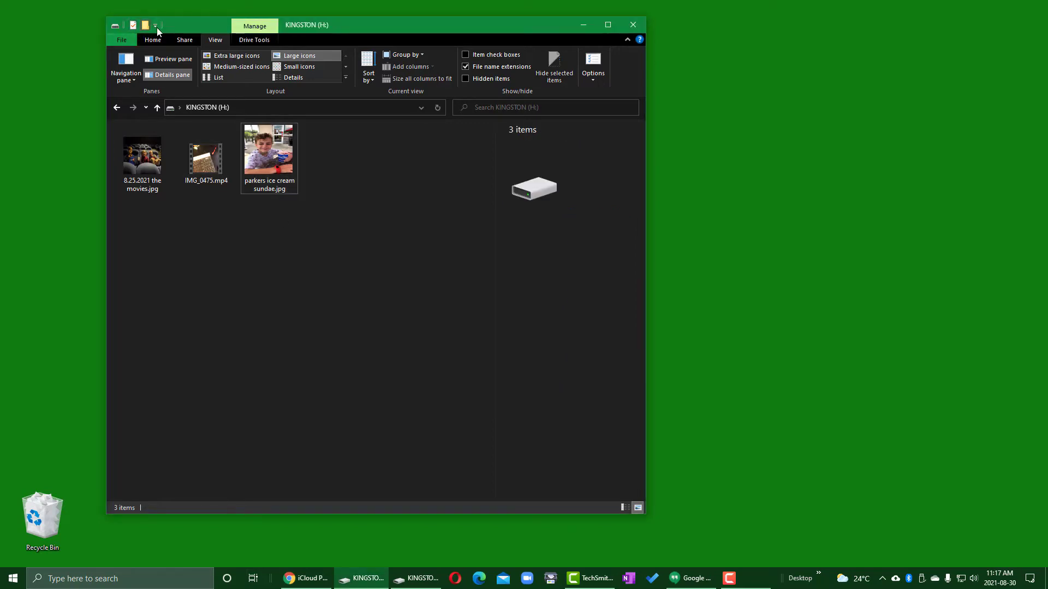
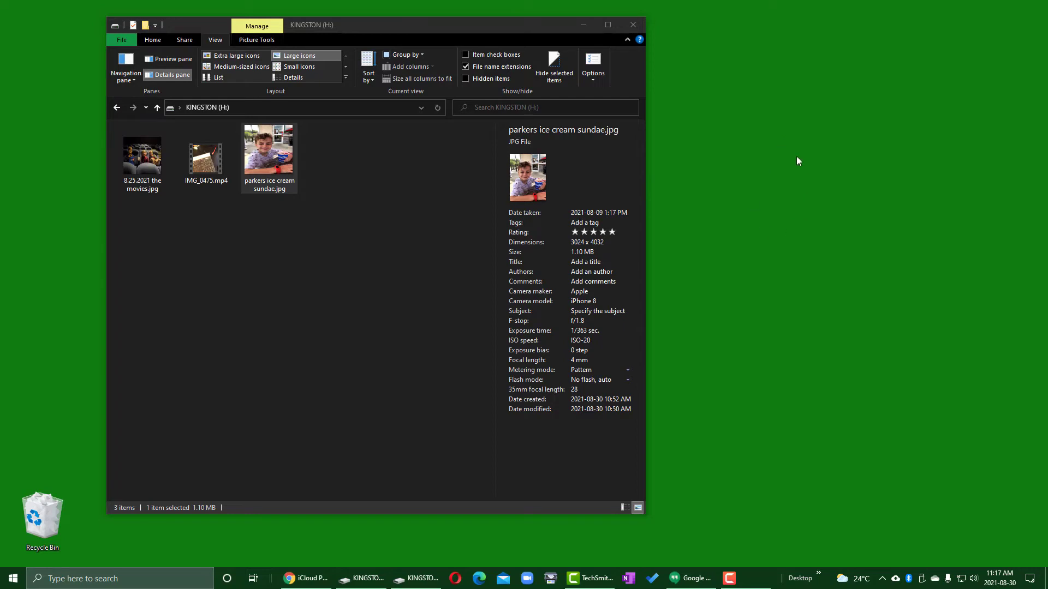
{"action": "right_click", "coordinate": [774, 109]}
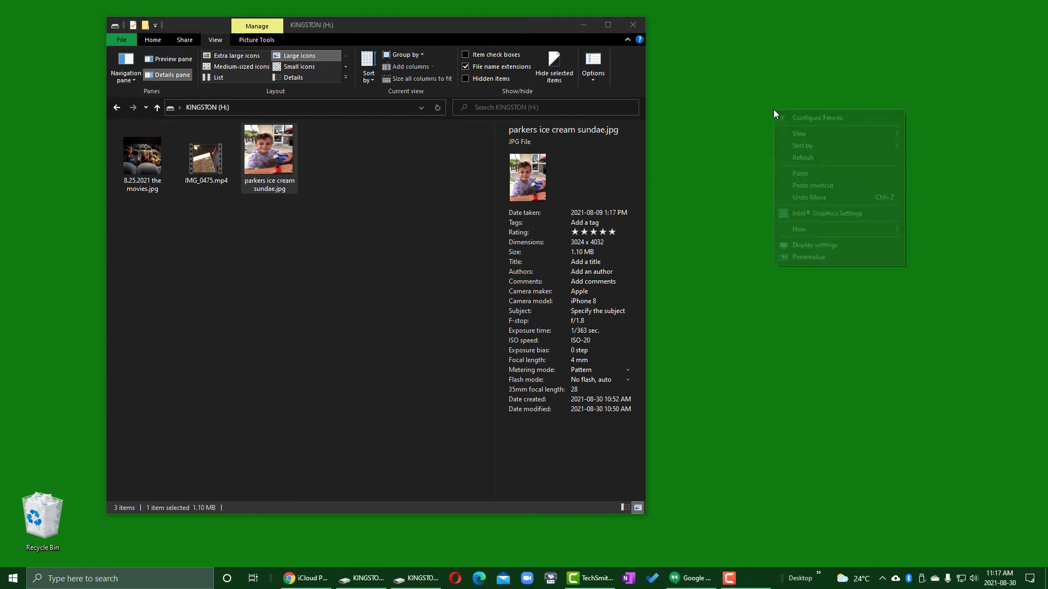
{"action": "left_click", "coordinate": [804, 173]}
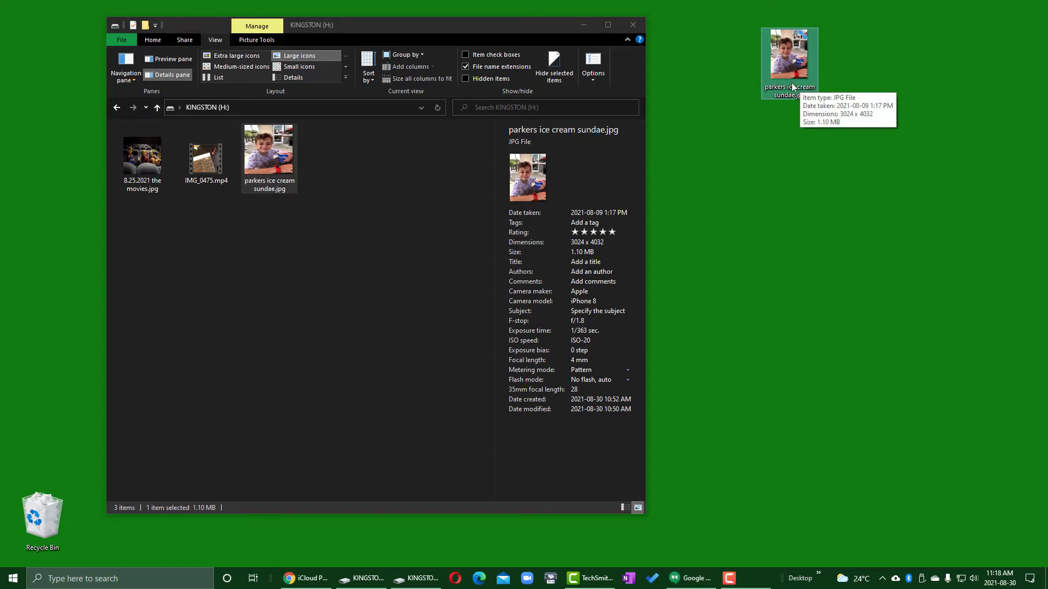
Copy "8.25.2021 the movies.jpg" from the drive to the desktop and place it below the ice cream sundae photo.
{"action": "key", "text": "ctrl+c"}
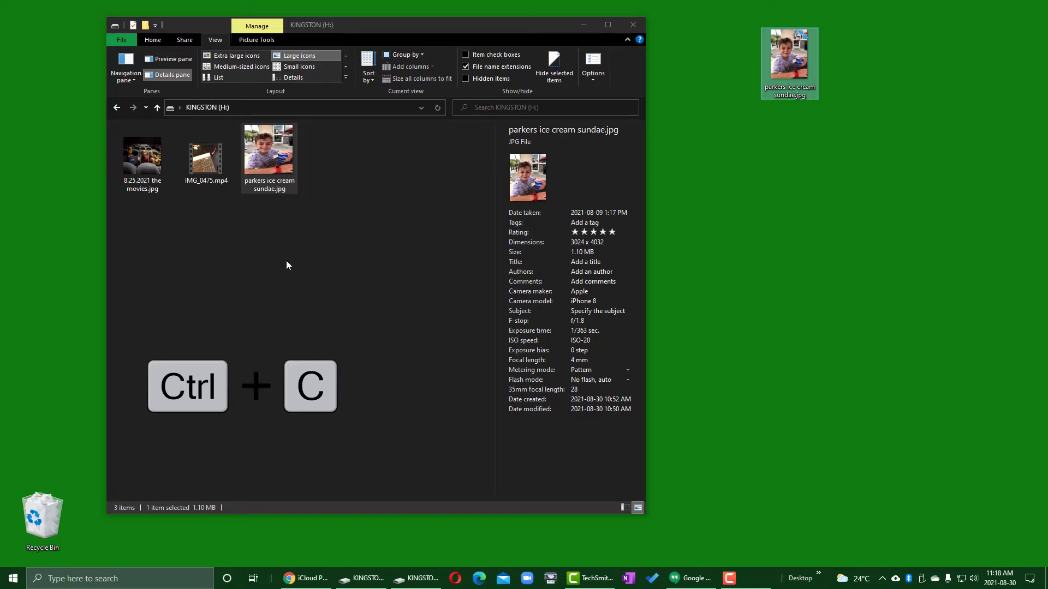
{"action": "left_click", "coordinate": [137, 155]}
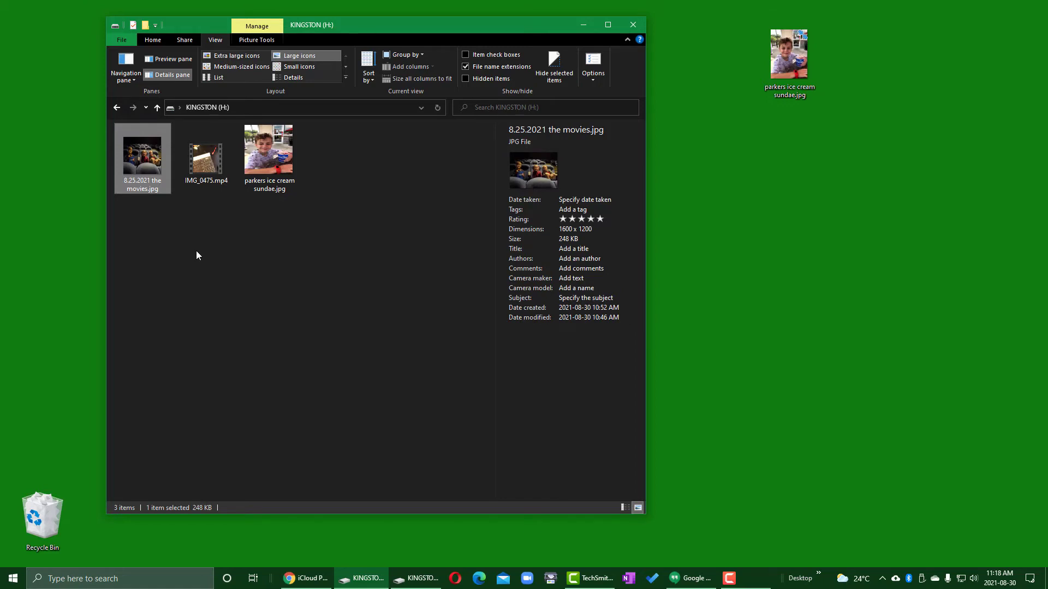
{"action": "left_click", "coordinate": [766, 198]}
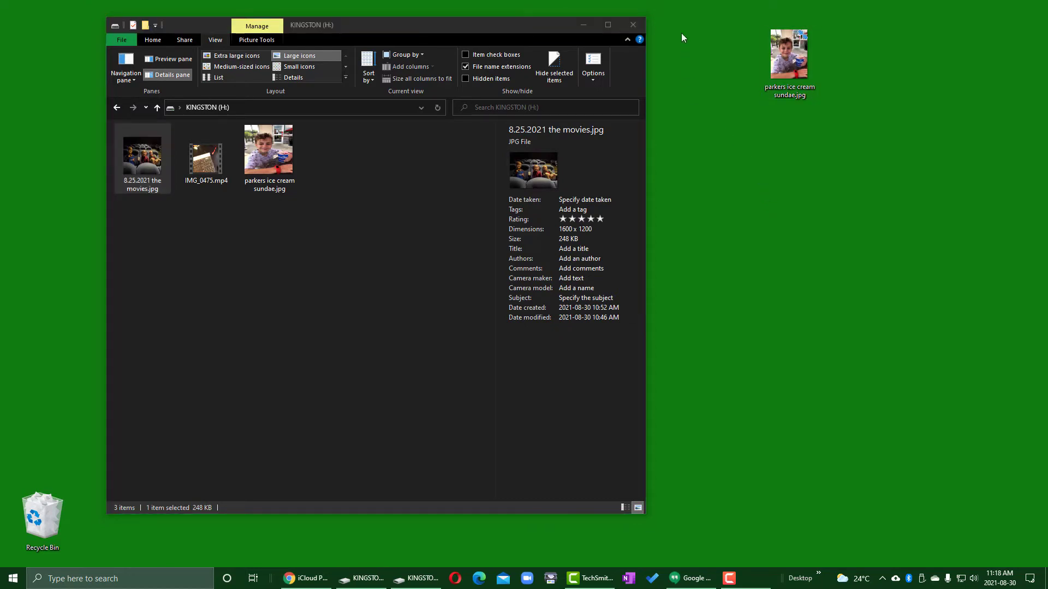
{"action": "key", "text": "ctrl+v"}
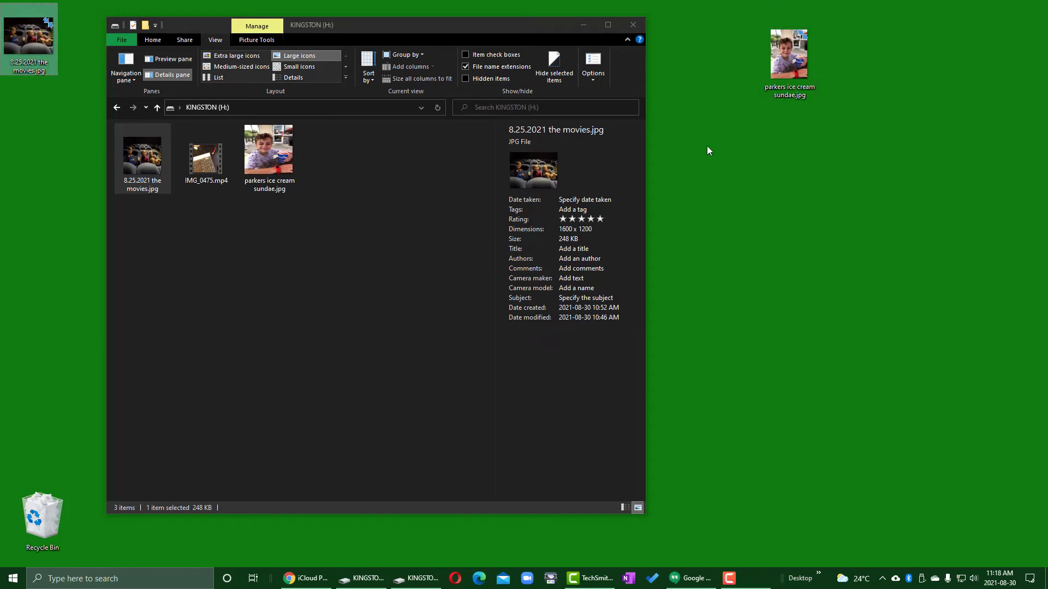
{"action": "left_click_drag", "start_coordinate": [28, 37], "coordinate": [779, 144]}
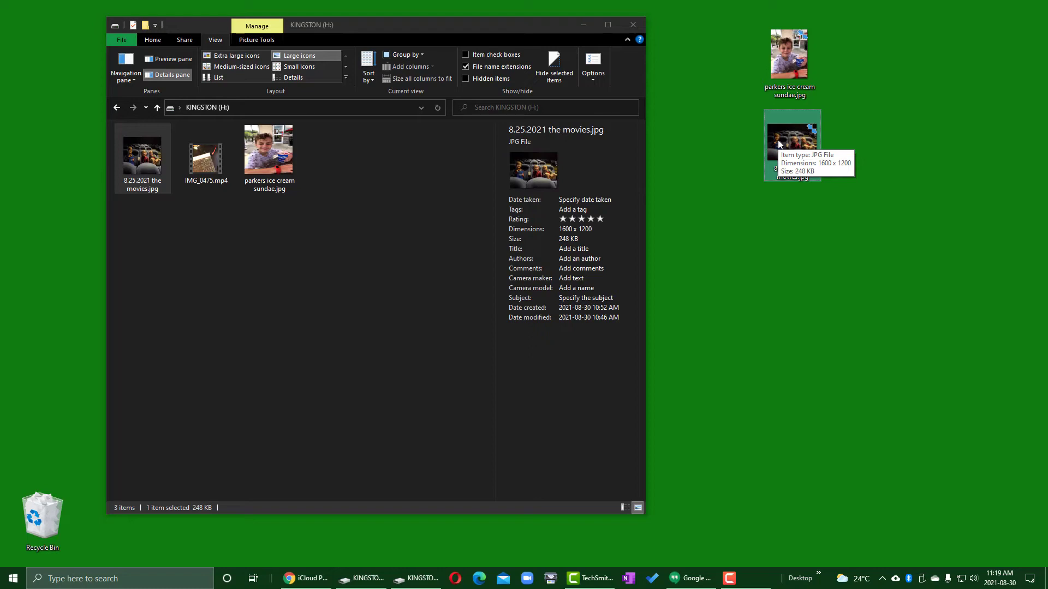
Delete the copies of the ice cream sundae photo and "8.25.2021 the movies.jpg" from the desktop.
{"action": "left_click", "coordinate": [780, 60]}
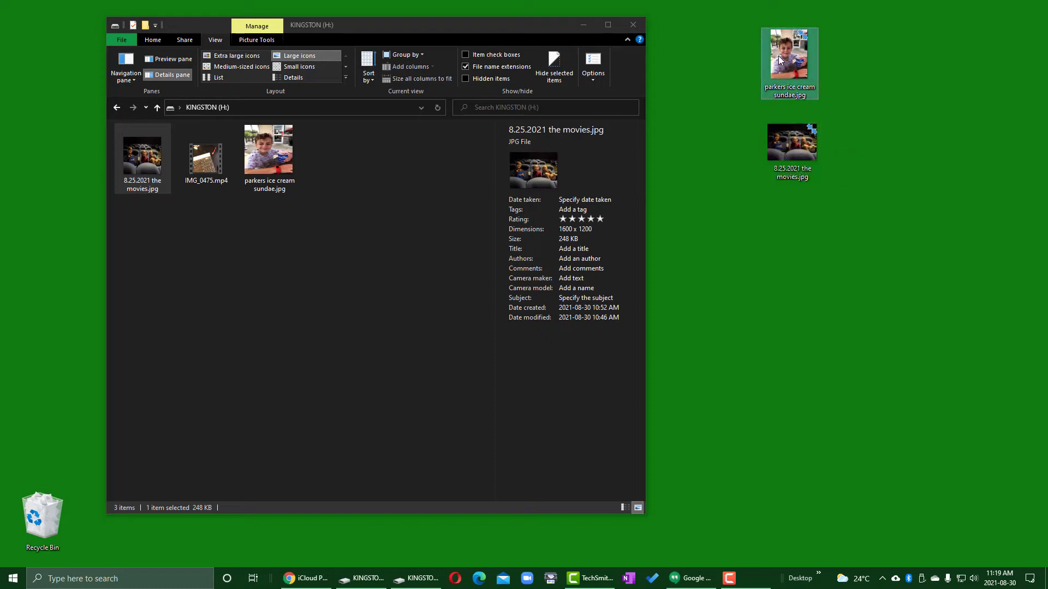
{"action": "left_click", "coordinate": [792, 138]}
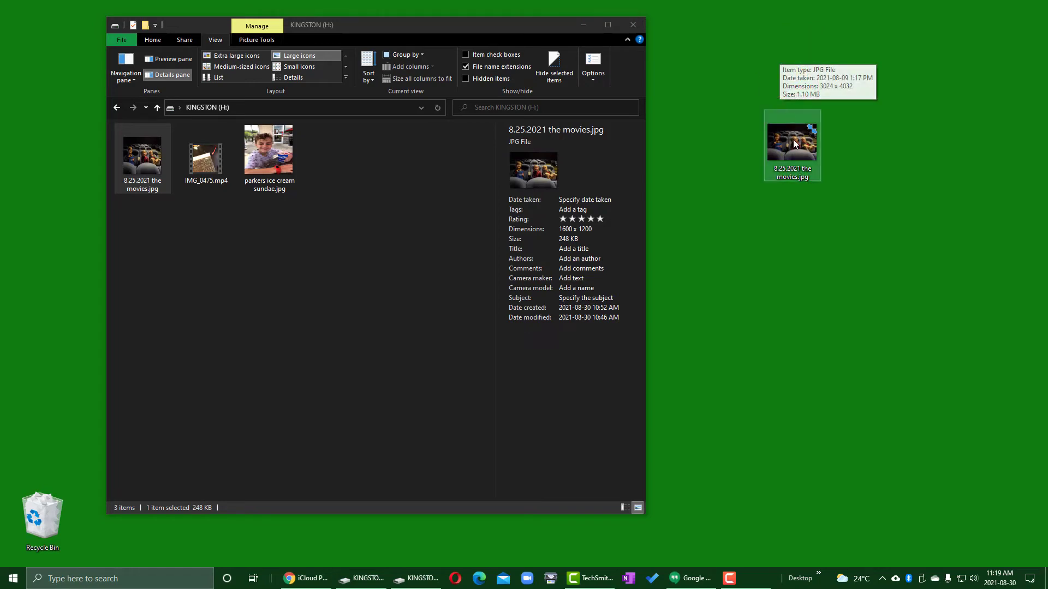
{"action": "key", "text": "Delete"}
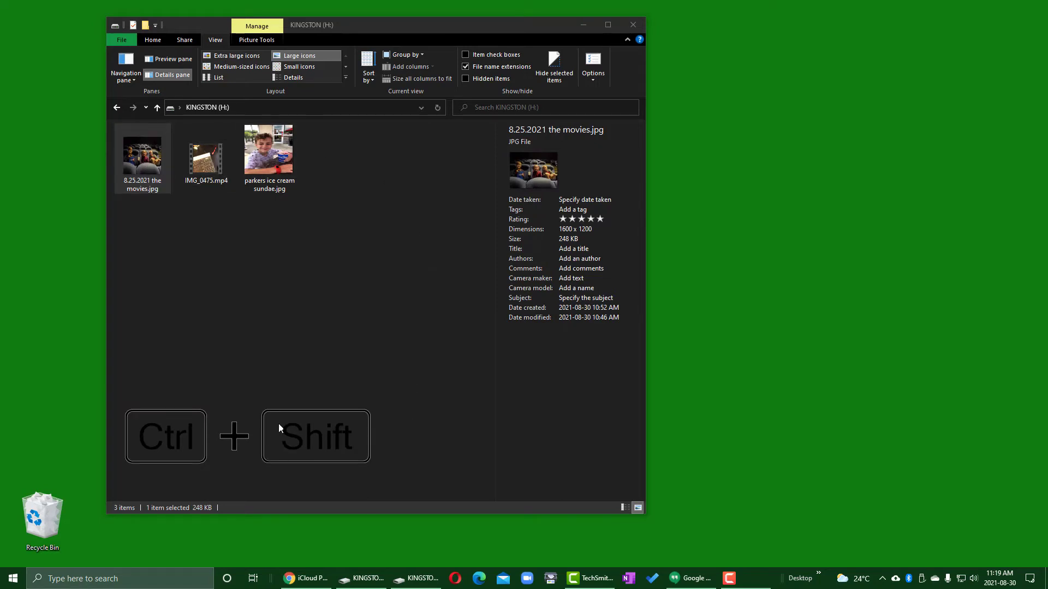
Copy all three files on the KINGSTON (H:) drive and paste them together onto the desktop.
{"action": "left_click", "coordinate": [146, 150]}
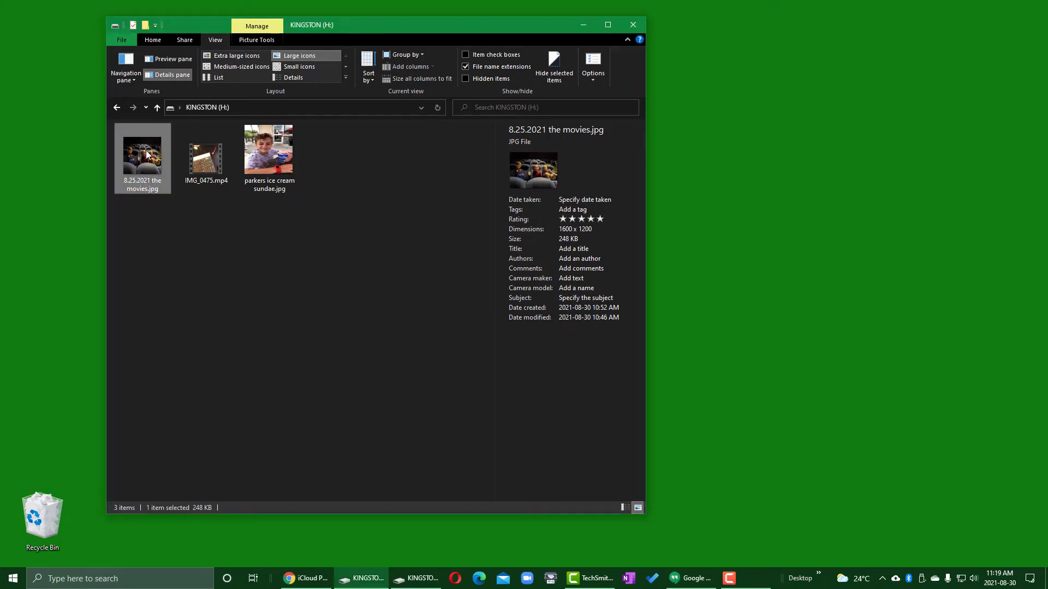
{"action": "left_click", "coordinate": [277, 158], "text": "shift"}
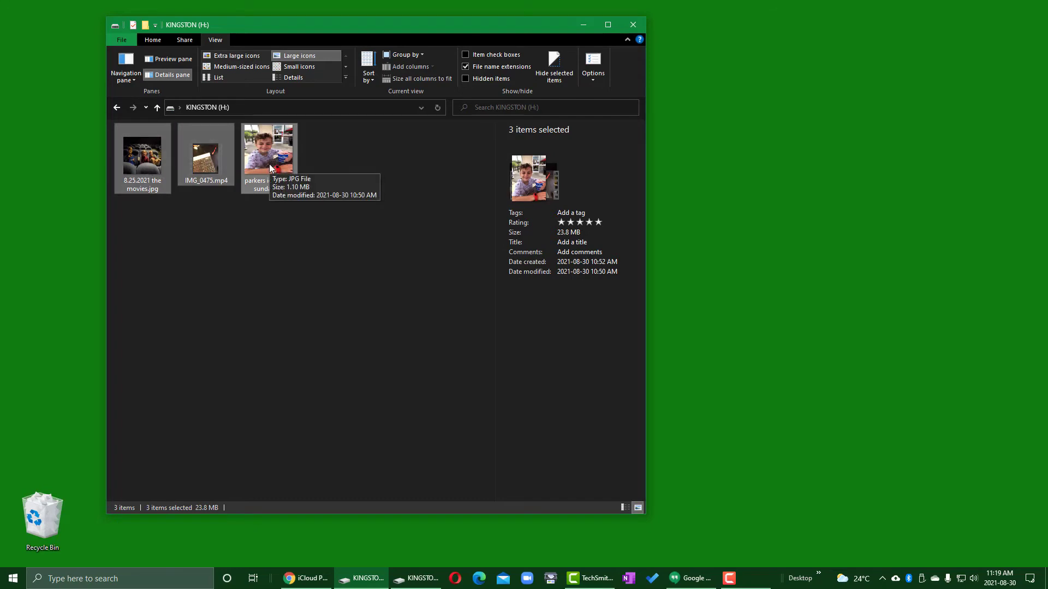
{"action": "left_click", "coordinate": [757, 140]}
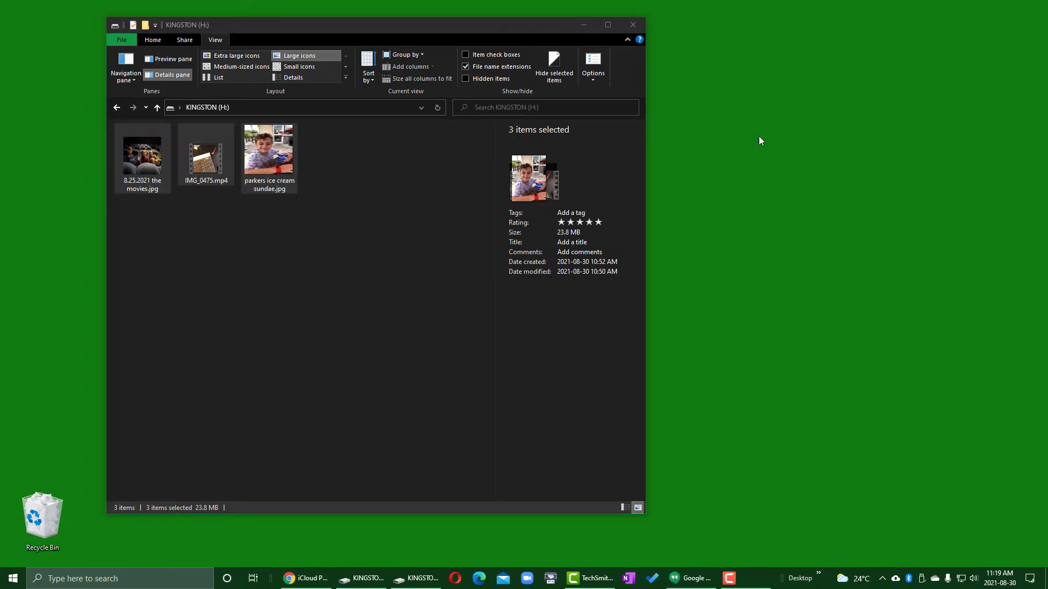
{"action": "key", "text": "ctrl+v"}
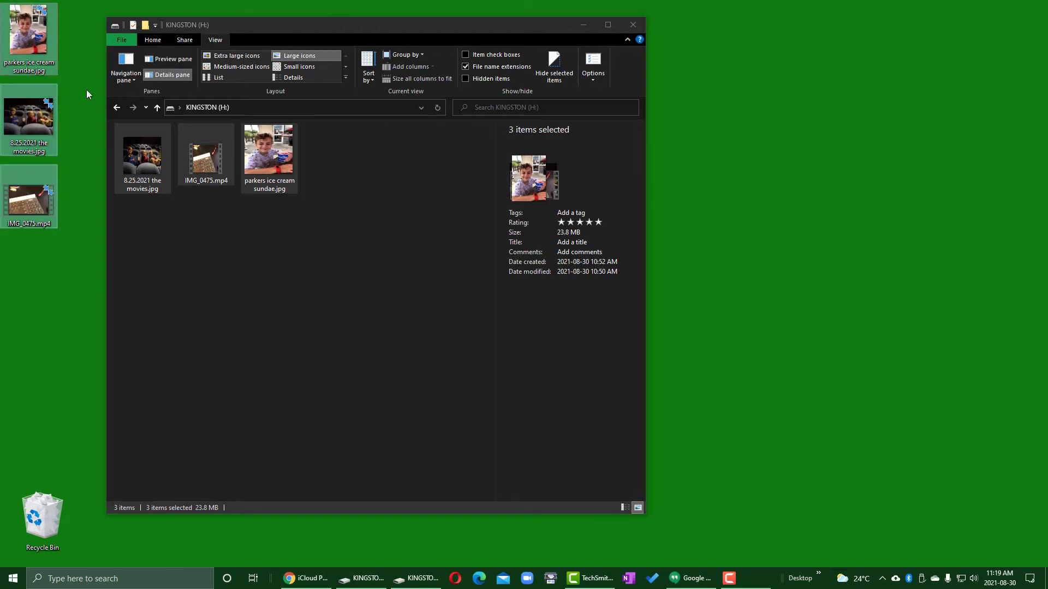
Permanently delete "8.25.2021 the movies.jpg" from the KINGSTON (H:) drive.
{"action": "left_click", "coordinate": [54, 272]}
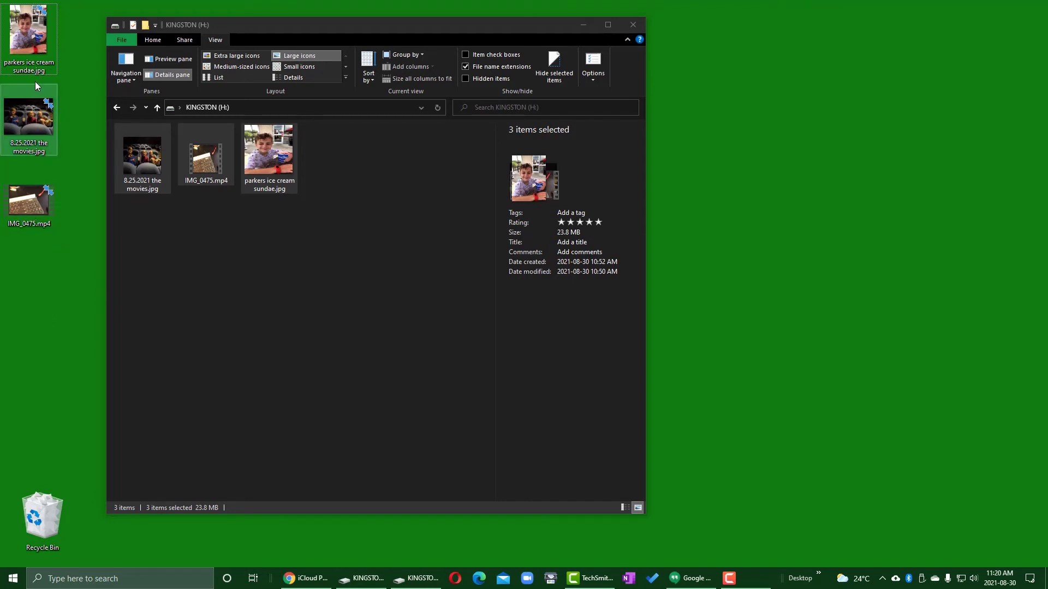
{"action": "mouse_move", "coordinate": [27, 222]}
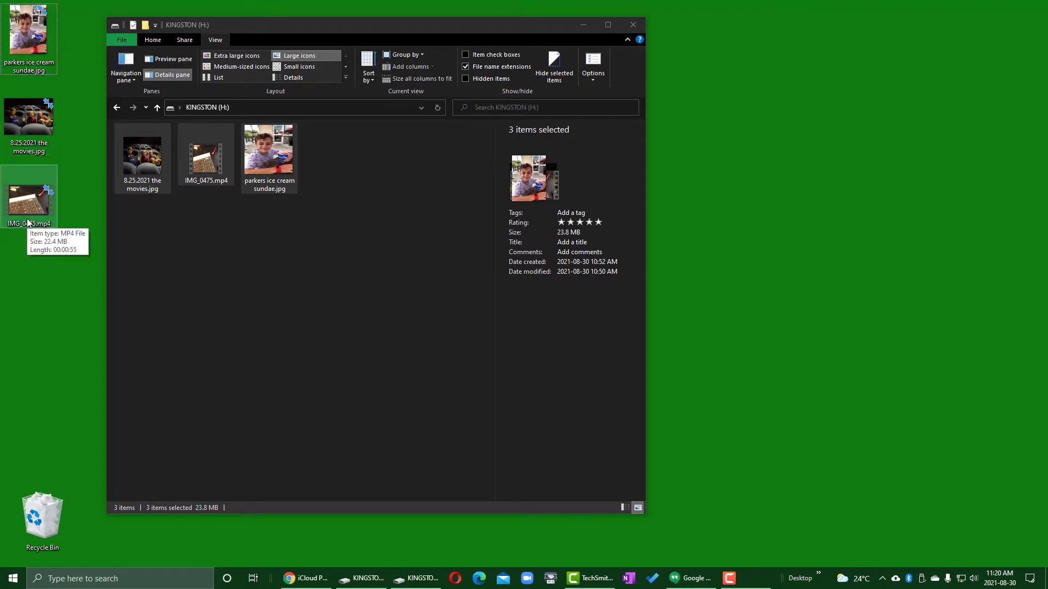
{"action": "left_click", "coordinate": [146, 158]}
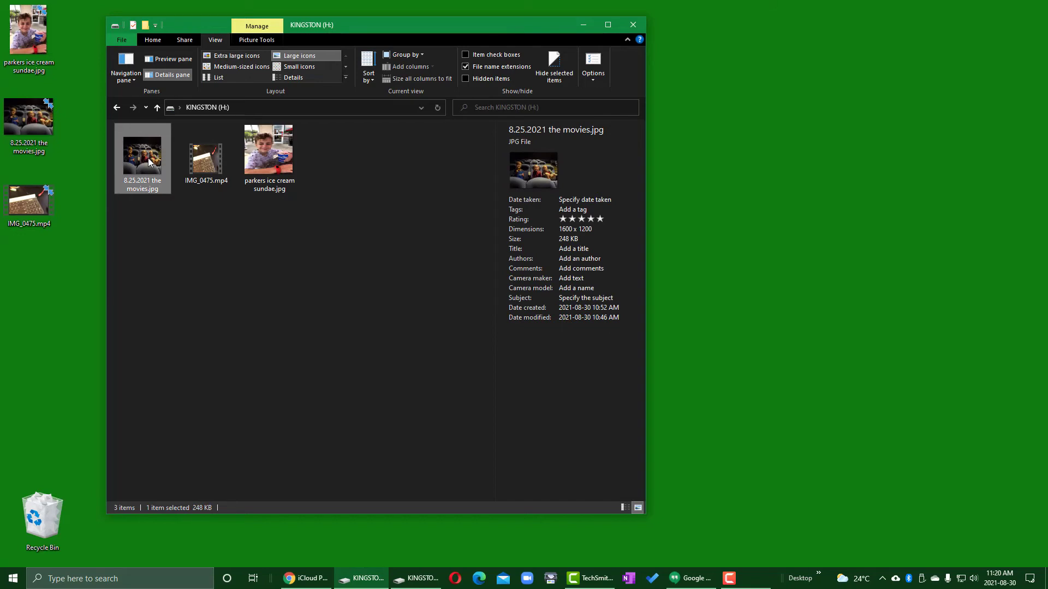
{"action": "key", "text": "Delete"}
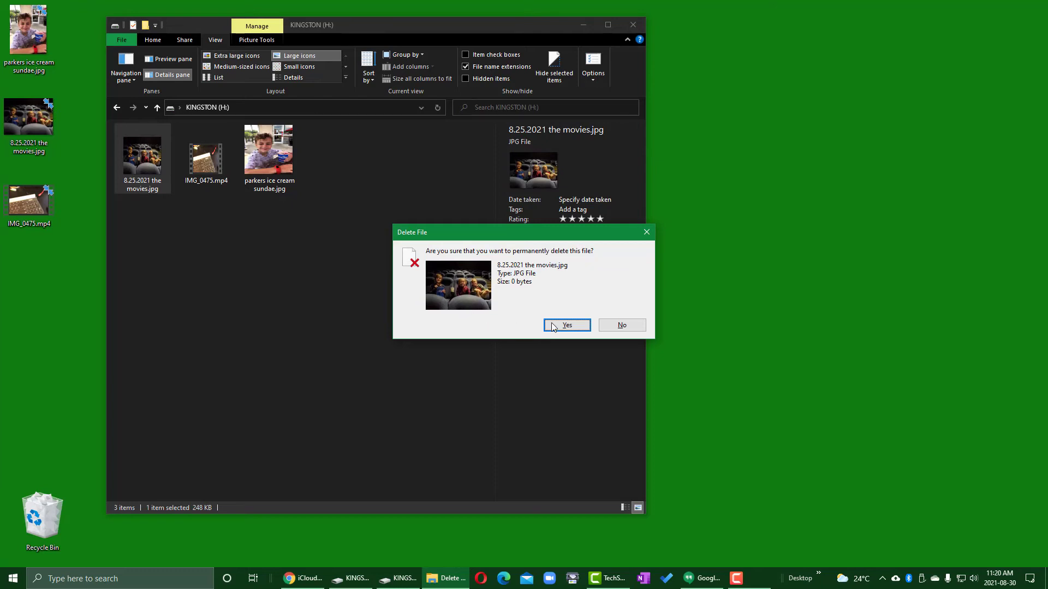
{"action": "left_click", "coordinate": [567, 326]}
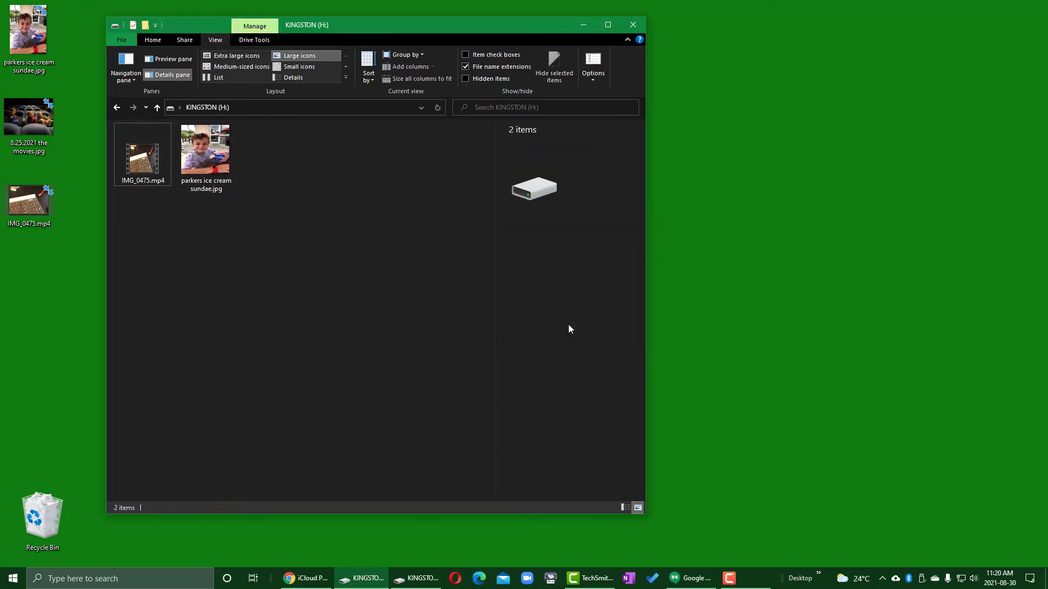
Permanently delete IMG_0475.mp4 and the ice cream sundae photo together from the KINGSTON (H:) drive.
{"action": "left_click", "coordinate": [142, 163]}
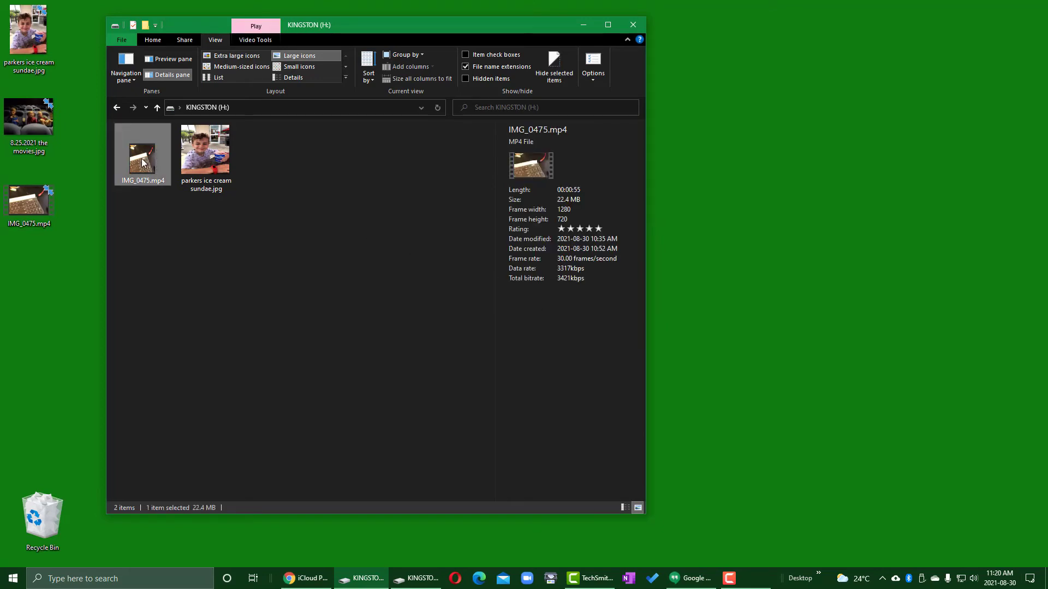
{"action": "left_click", "coordinate": [217, 169], "text": "ctrl"}
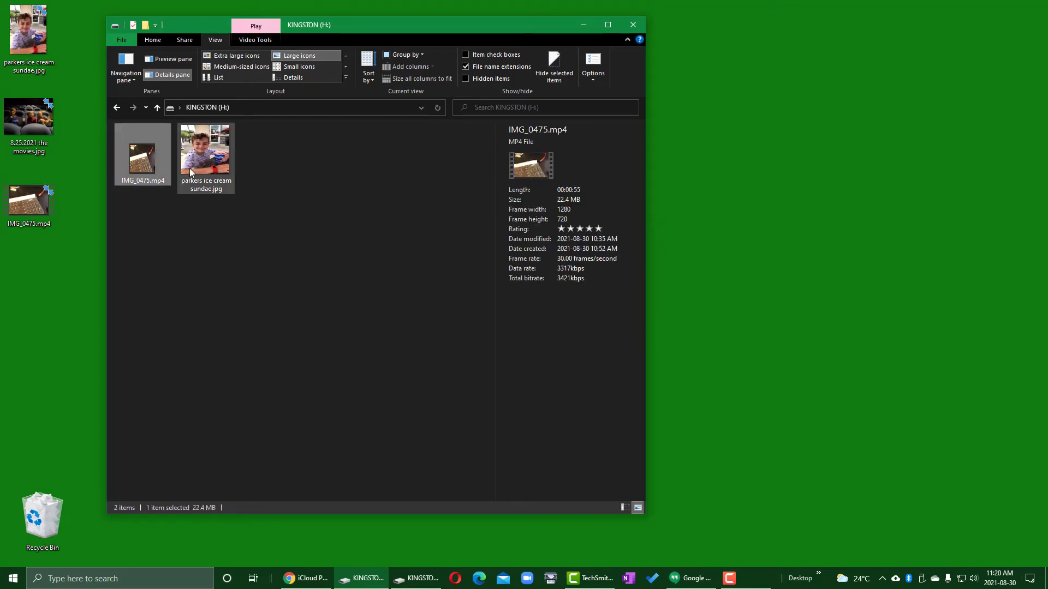
{"action": "right_click", "coordinate": [217, 168]}
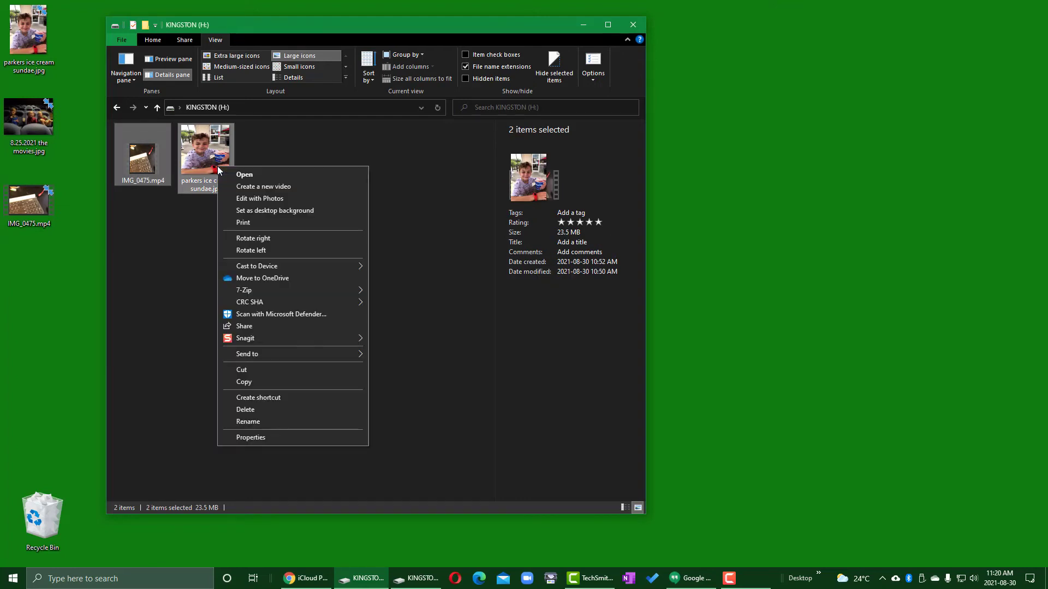
{"action": "left_click", "coordinate": [260, 410]}
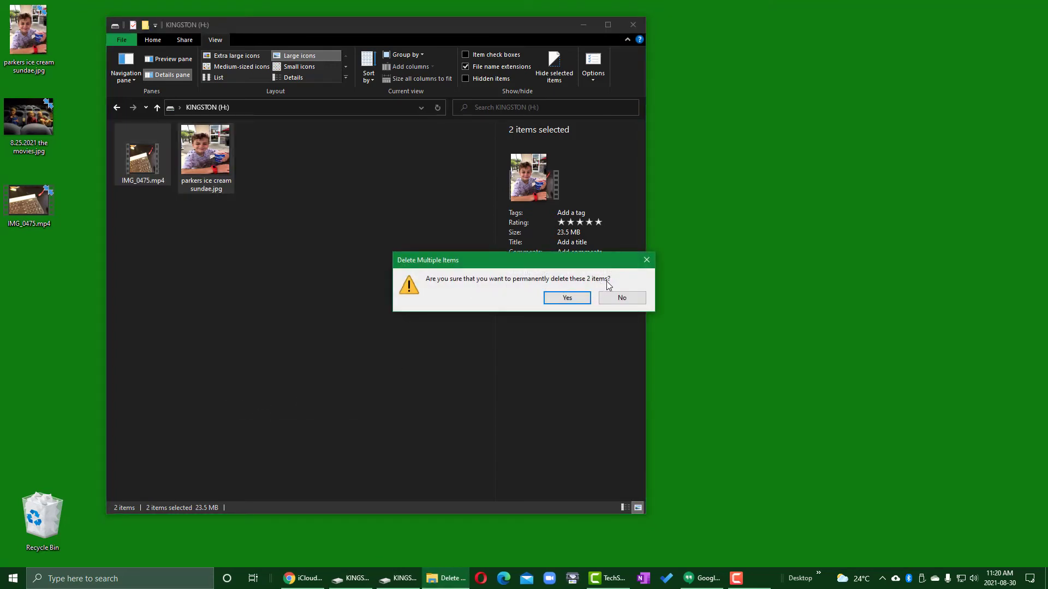
{"action": "left_click", "coordinate": [569, 299]}
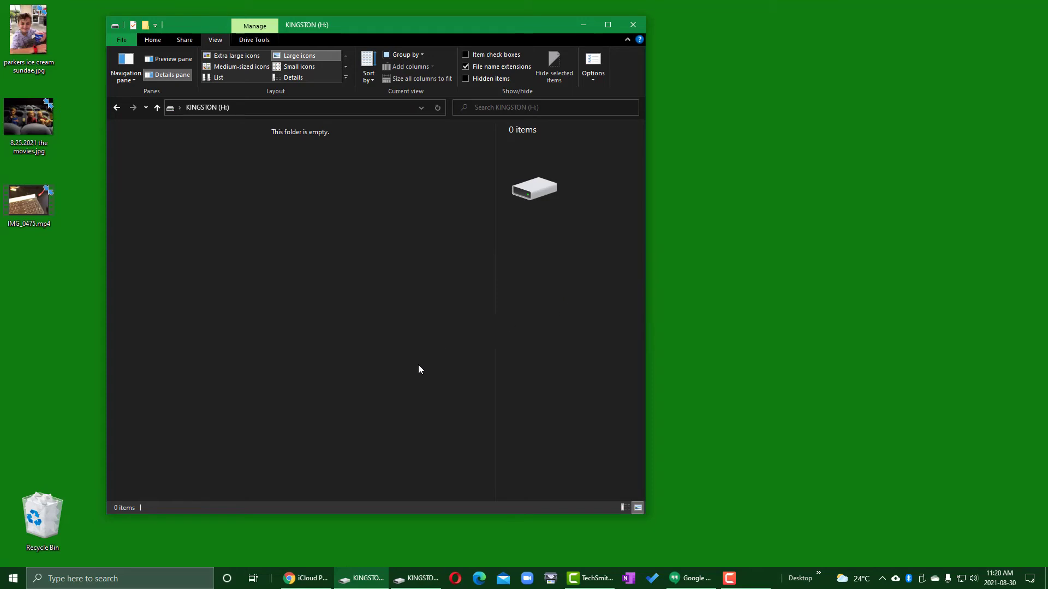
Try to restore "8.25.2021 the movies.jpg" from the Recycle Bin to the desktop, without replacing the copy already there.
{"action": "double_click", "coordinate": [40, 525]}
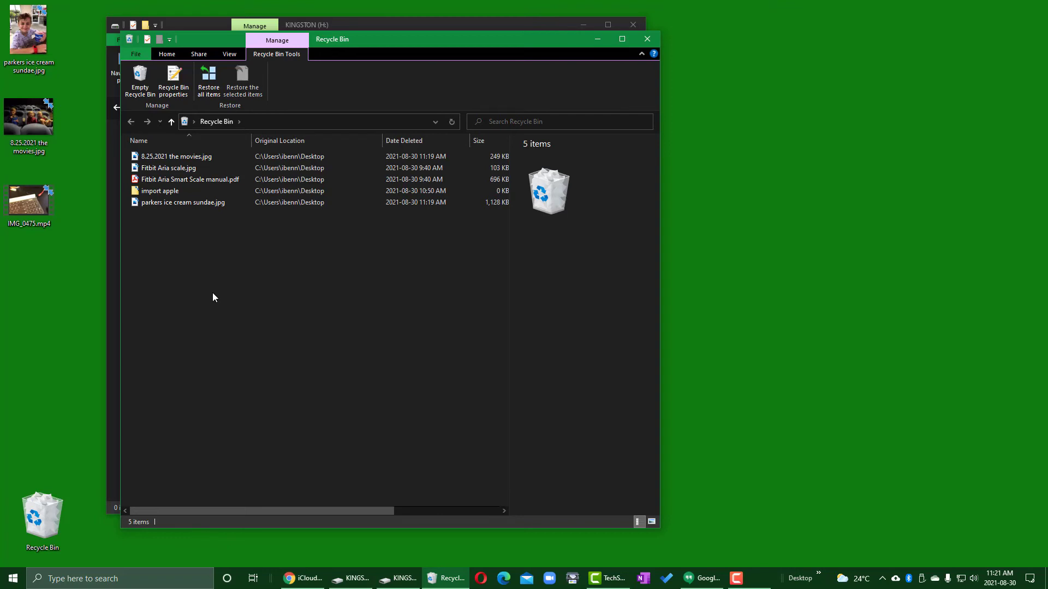
{"action": "left_click", "coordinate": [194, 156]}
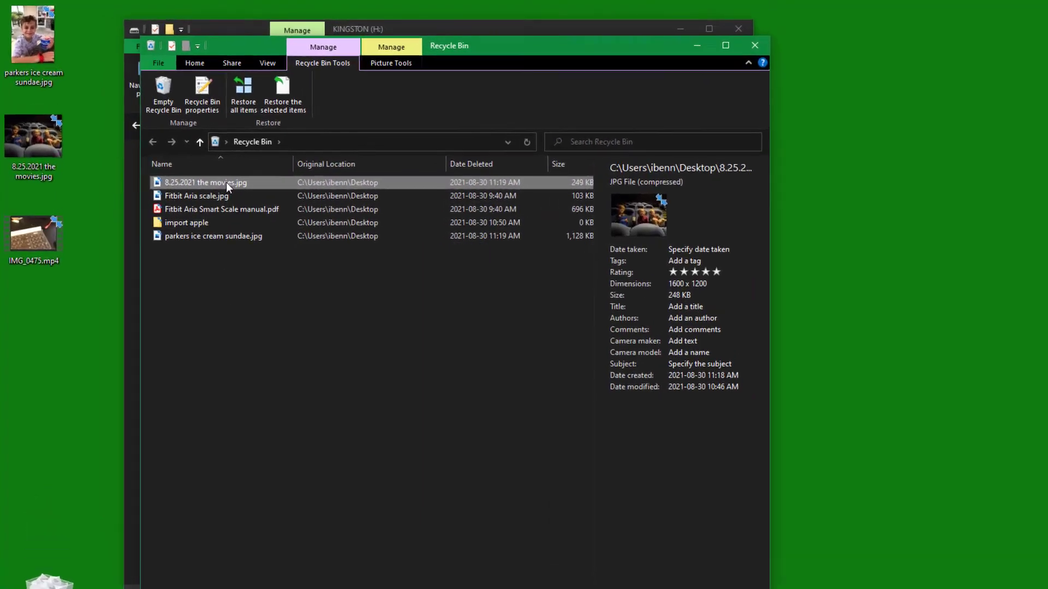
{"action": "right_click", "coordinate": [259, 210]}
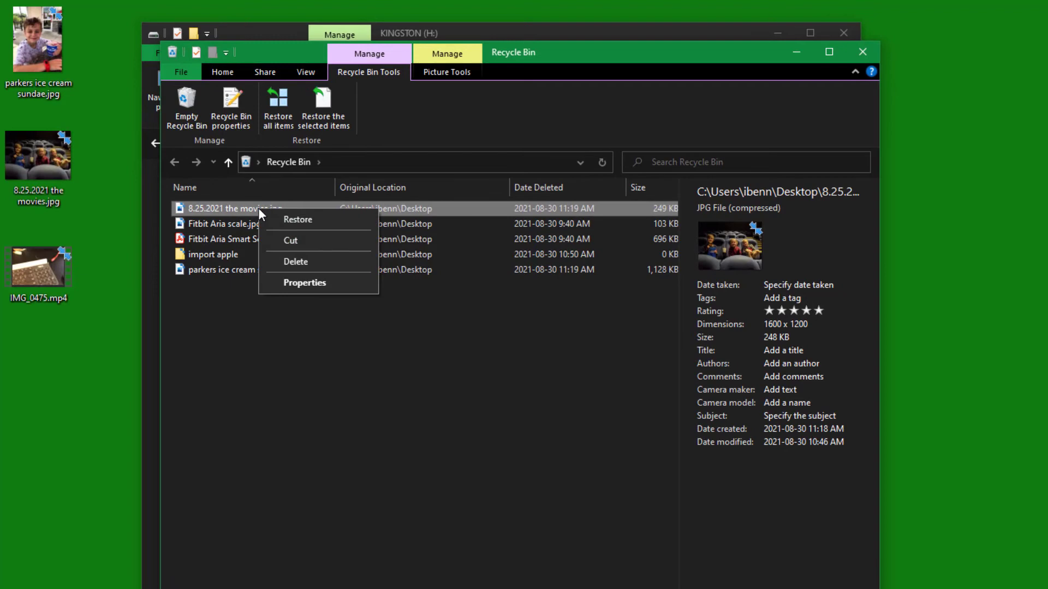
{"action": "left_click", "coordinate": [296, 221]}
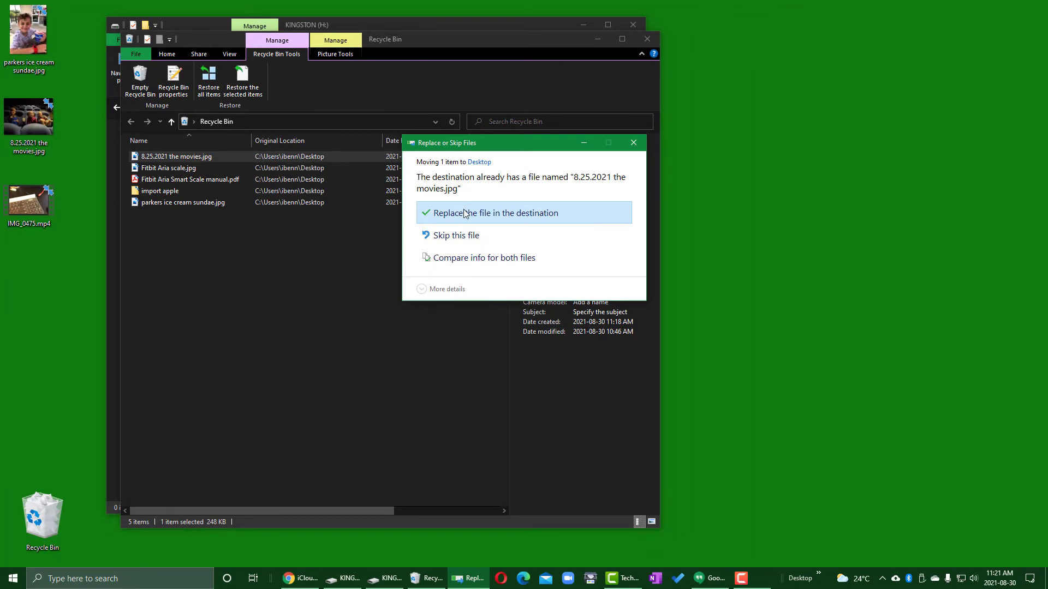
{"action": "left_click", "coordinate": [647, 42]}
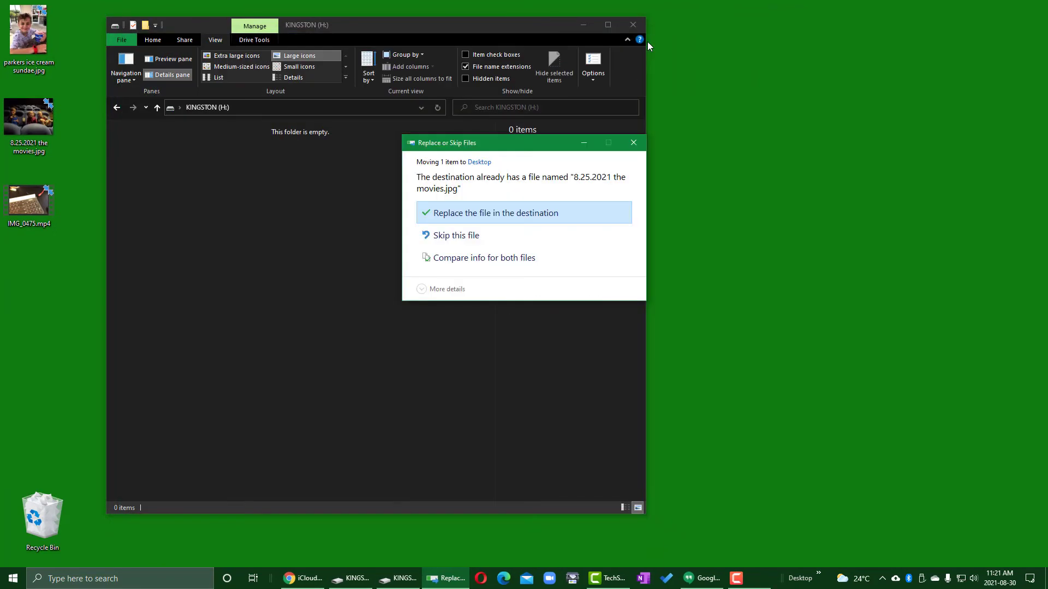
{"action": "left_click", "coordinate": [633, 143]}
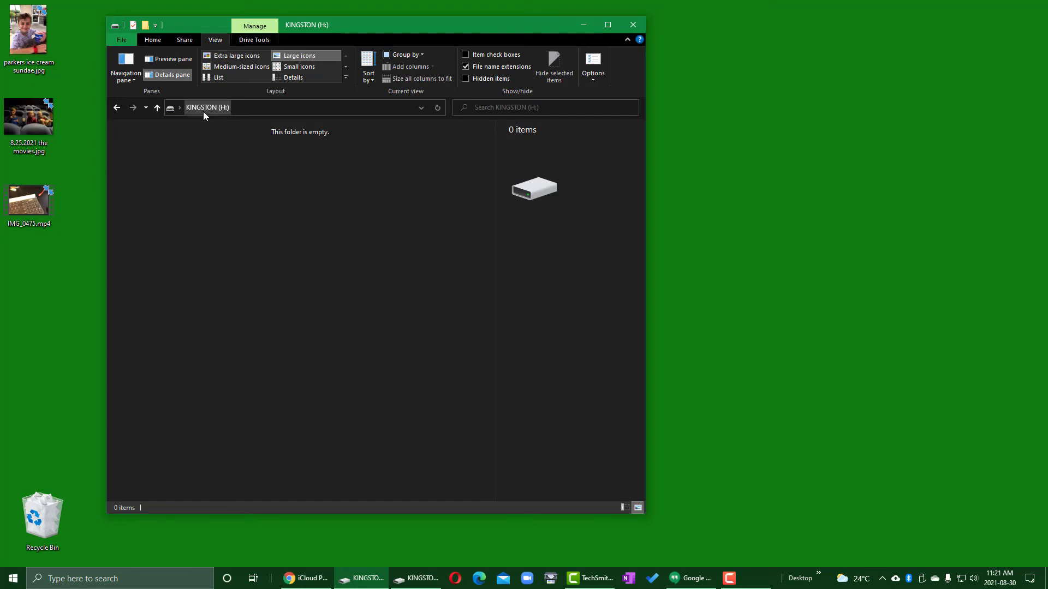
Eject the KINGSTON (H:) USB drive and close the File Explorer window.
{"action": "left_click", "coordinate": [157, 108]}
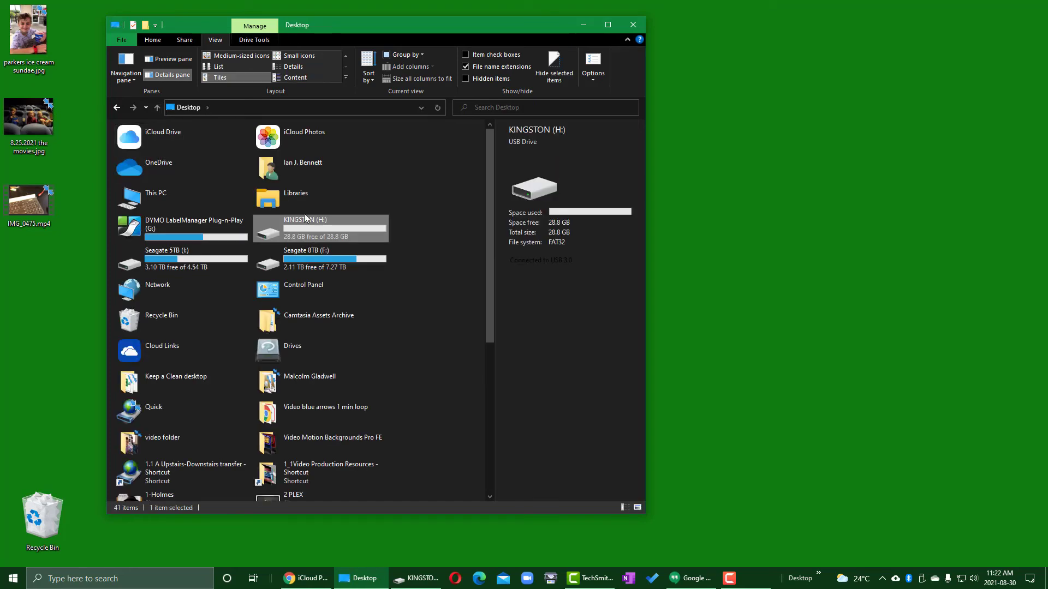
{"action": "right_click", "coordinate": [344, 226]}
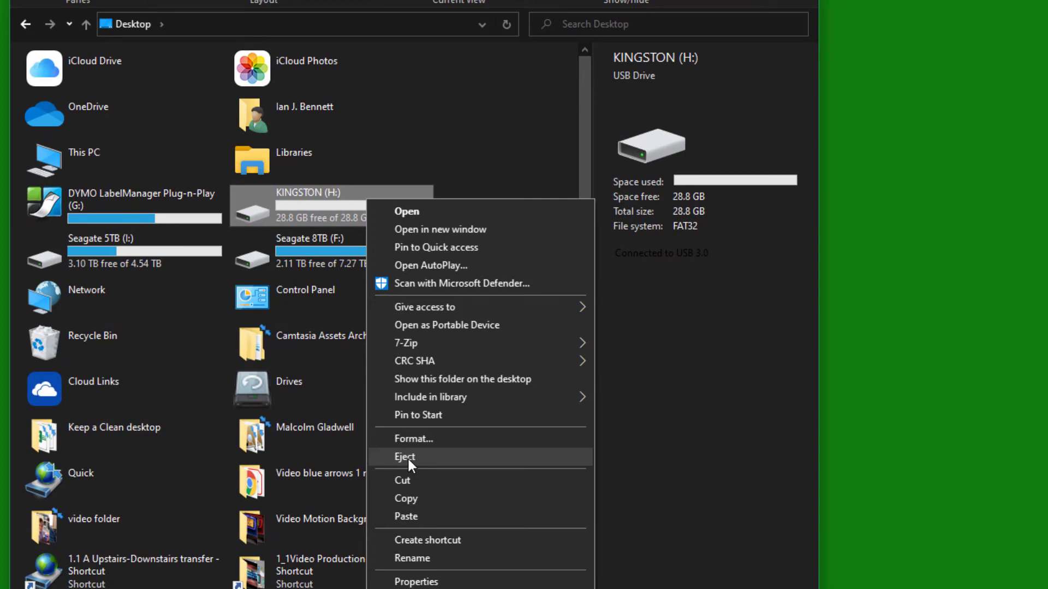
{"action": "left_click", "coordinate": [407, 457]}
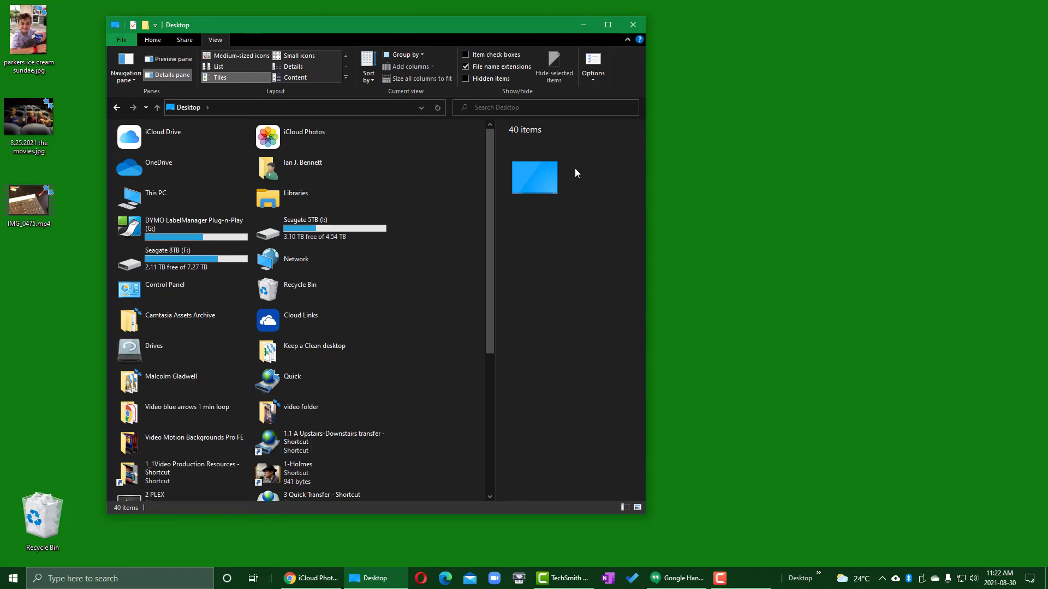
{"action": "left_click", "coordinate": [632, 26]}
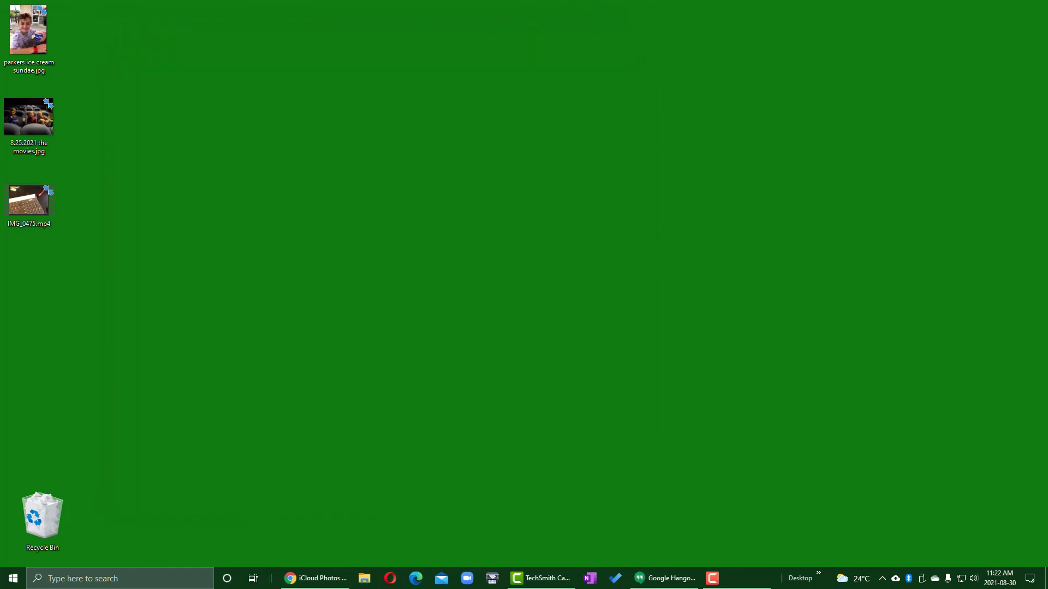